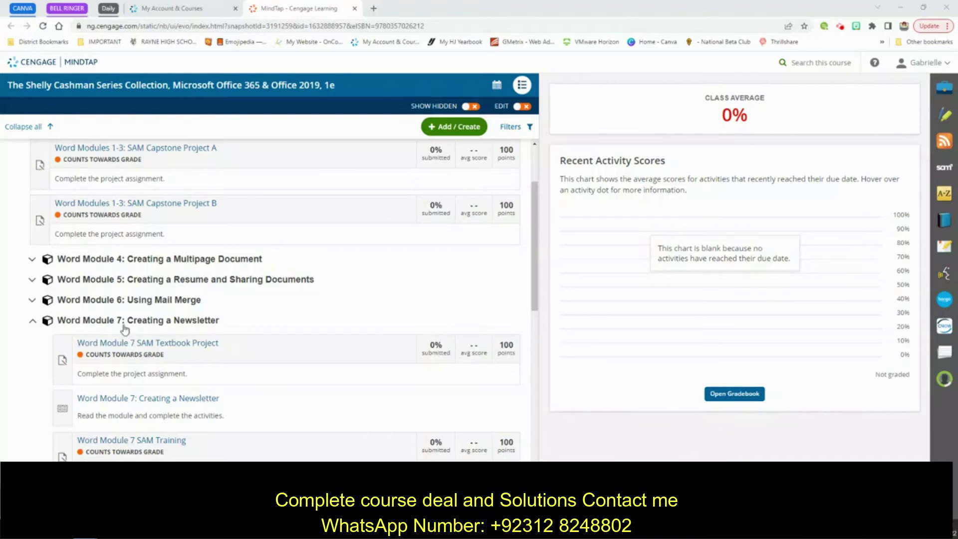
- Scroll the MindTap course list and open the Word Module 7 SAM Project A link
scroll(206, 327, down, 7)
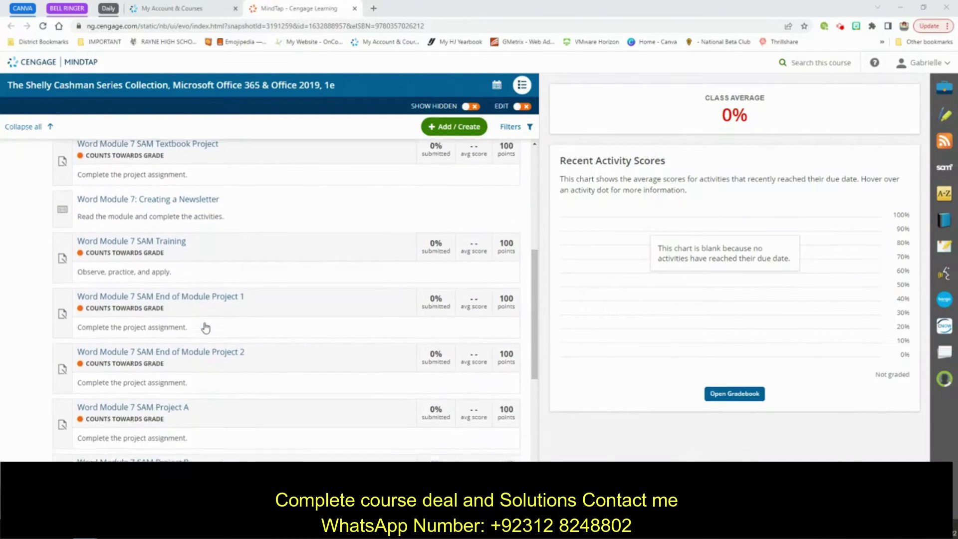
click(152, 256)
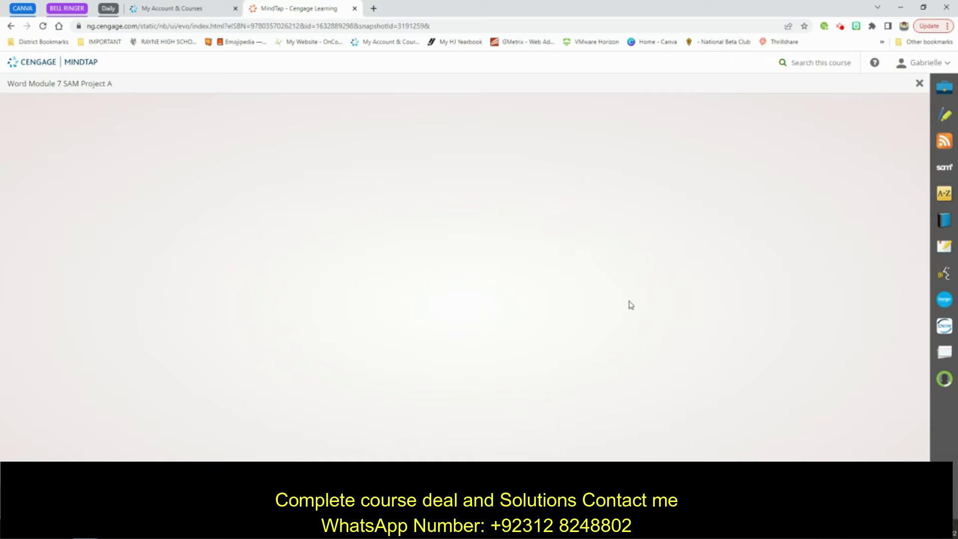
- Download all Project A files and open the Cronus Bank Notes start document in Word
click(718, 232)
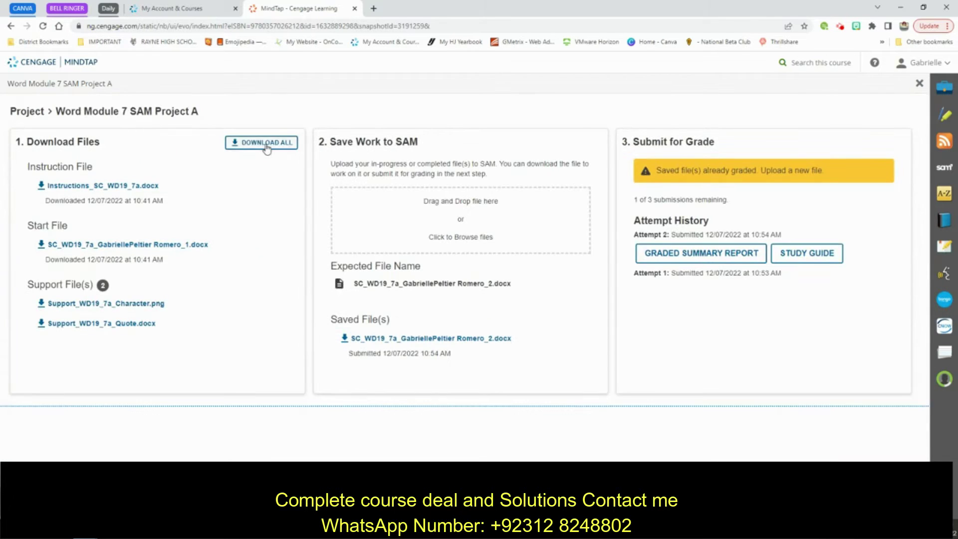
click(267, 144)
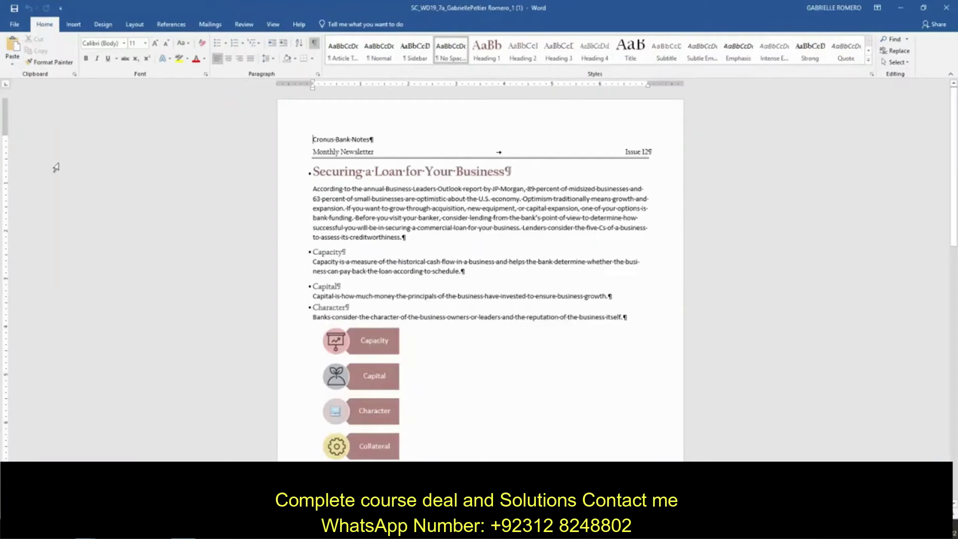
- Save the newsletter into H:\IBCA, changing the file name's ending to _2
click(11, 27)
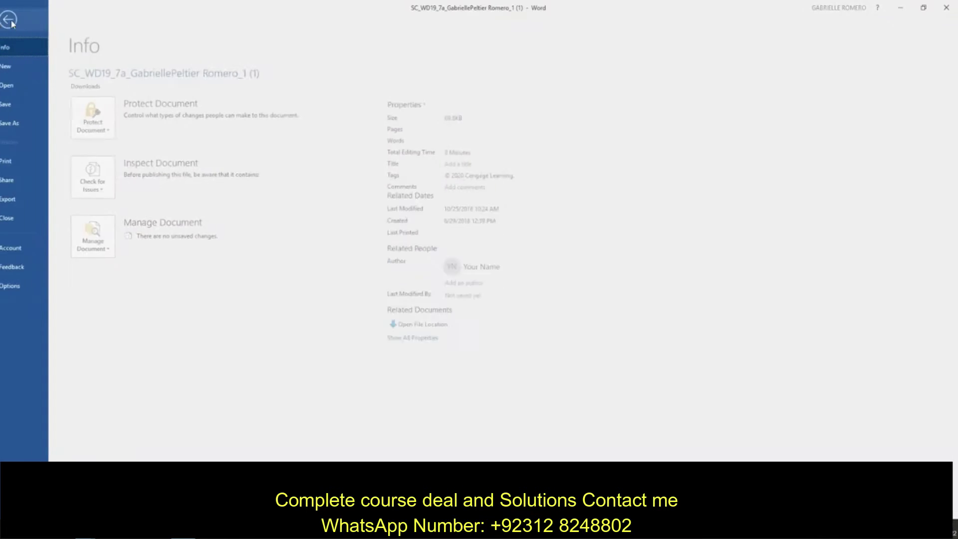
click(24, 127)
click(124, 158)
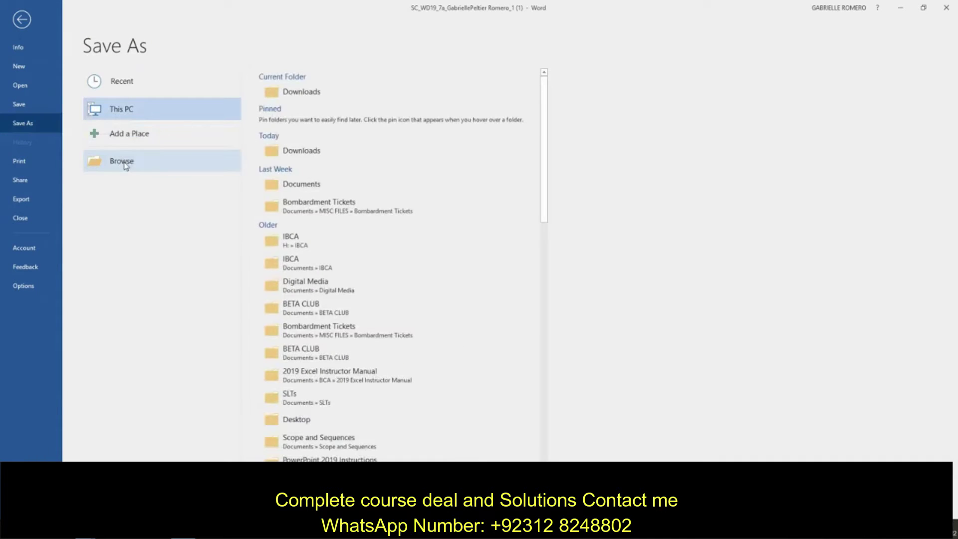
click(47, 150)
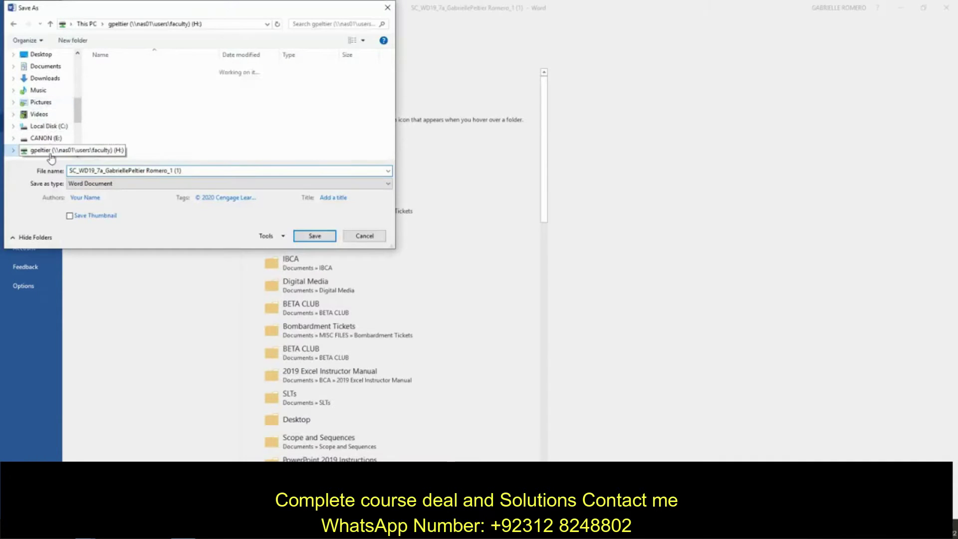
scroll(134, 135, down, 5)
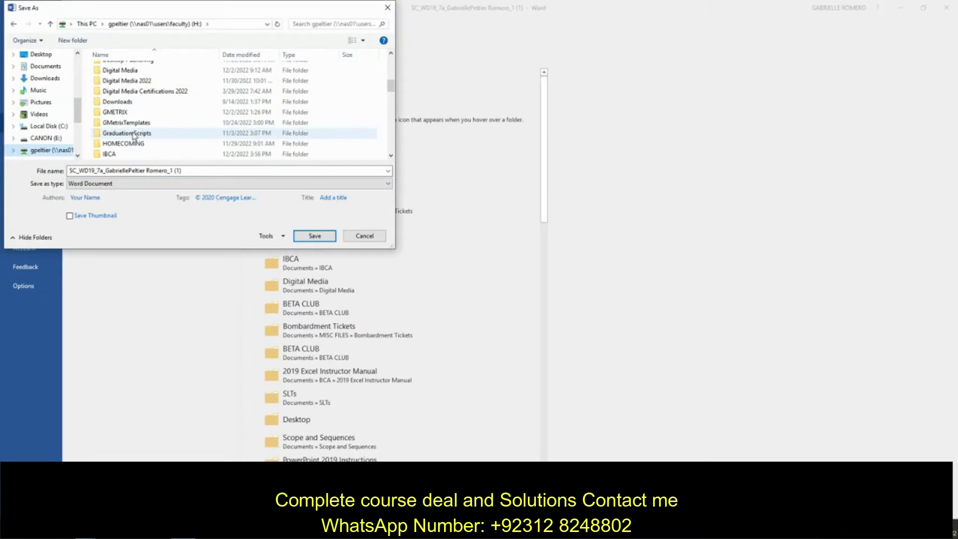
double_click(109, 122)
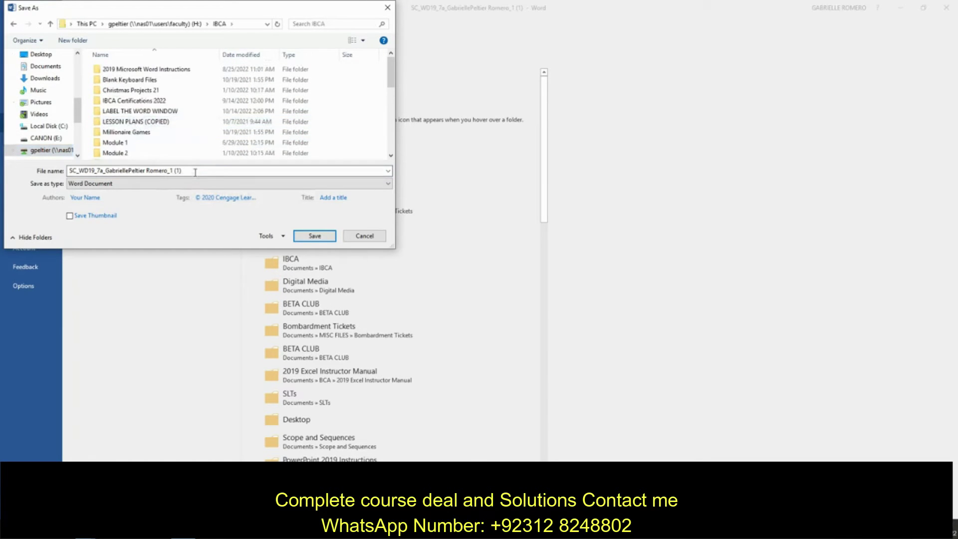
drag(175, 170, 196, 171)
key(BackSpace)
key(BackSpace)
key(BackSpace)
text(2)
key(ctrl+a)
key(Return)
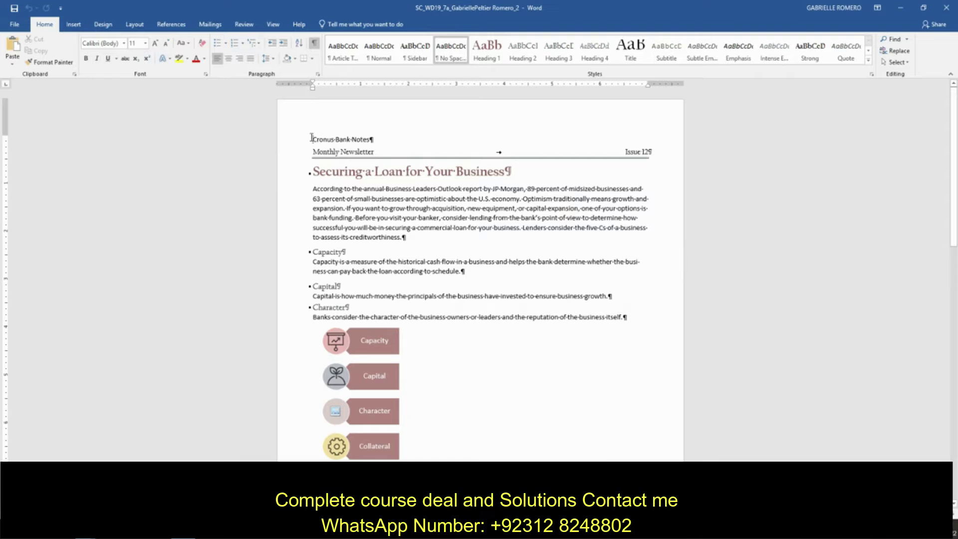
- Turn the 'Cronus Bank Notes' line into WordArt styled Fill: White; Outline: Tan, Accent color 5; Shadow
drag(312, 138, 374, 139)
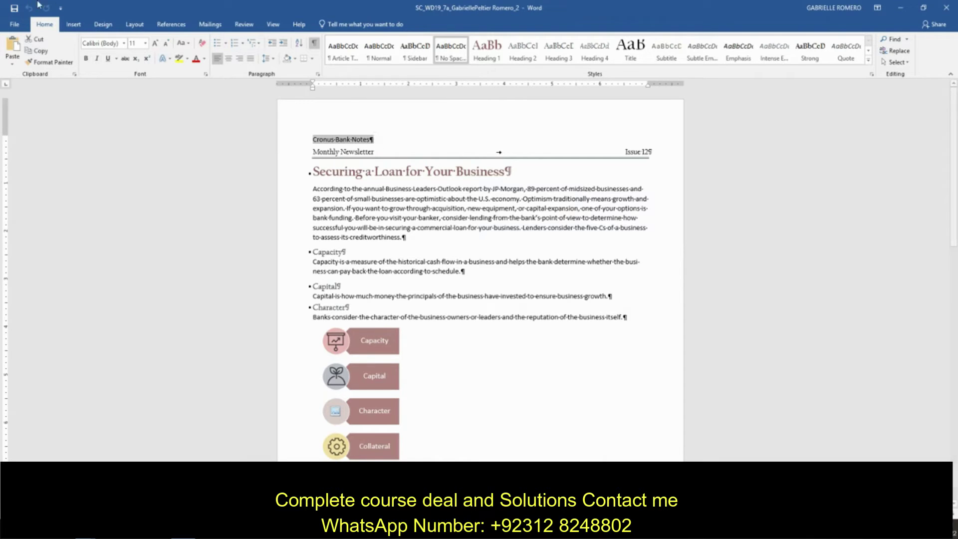
click(70, 26)
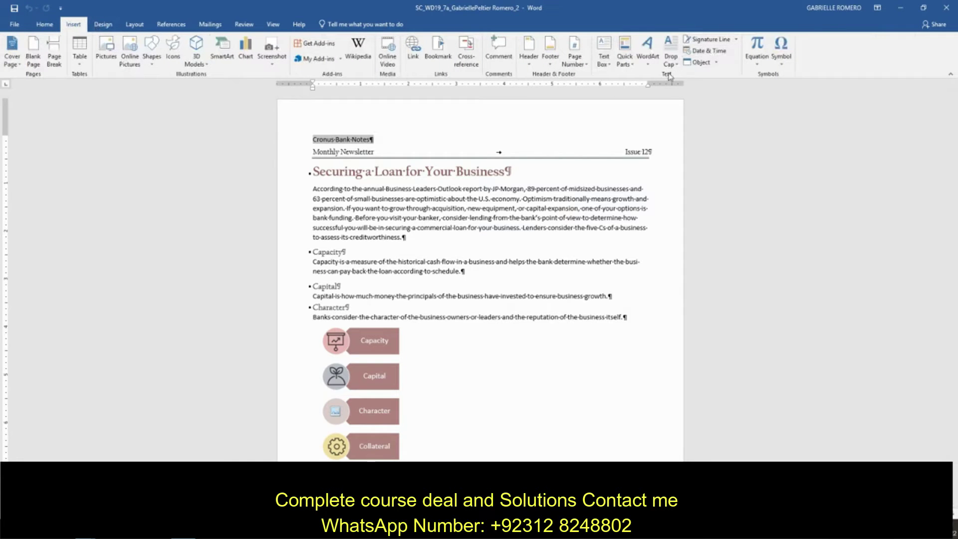
click(650, 65)
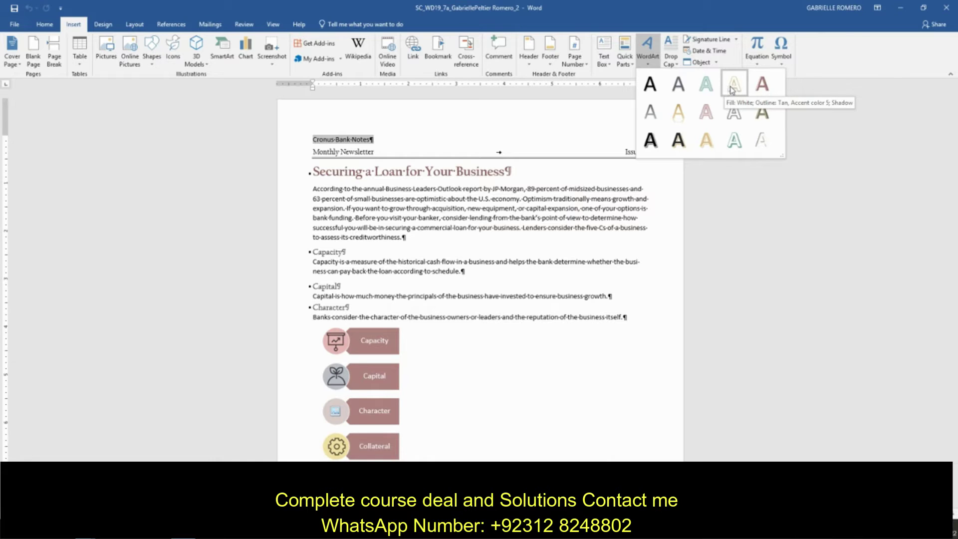
click(734, 91)
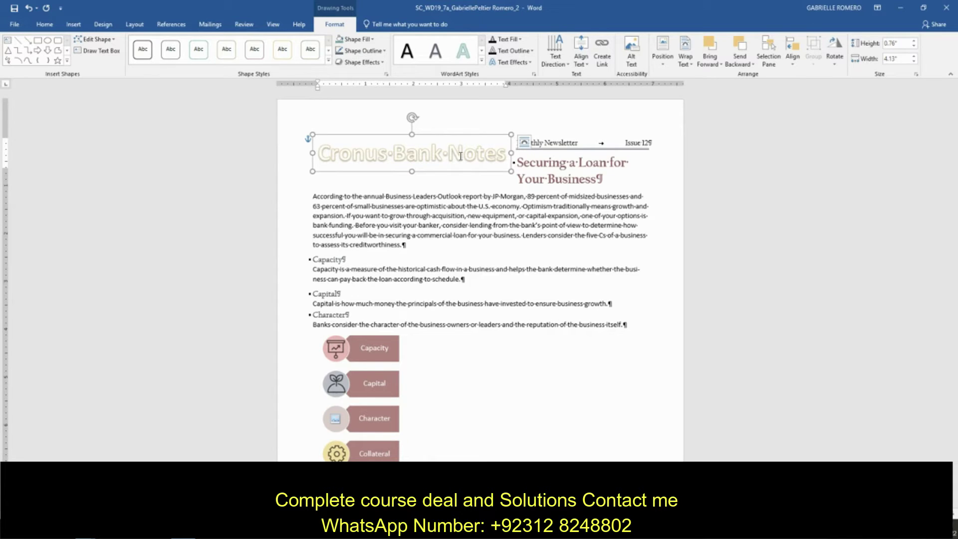
- Set the WordArt's text wrapping to Top and Bottom
click(521, 144)
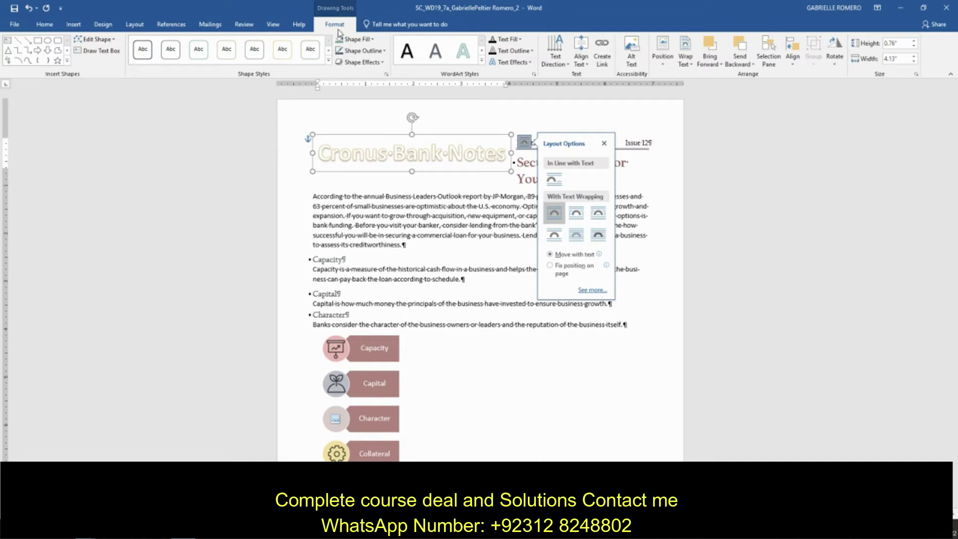
click(686, 60)
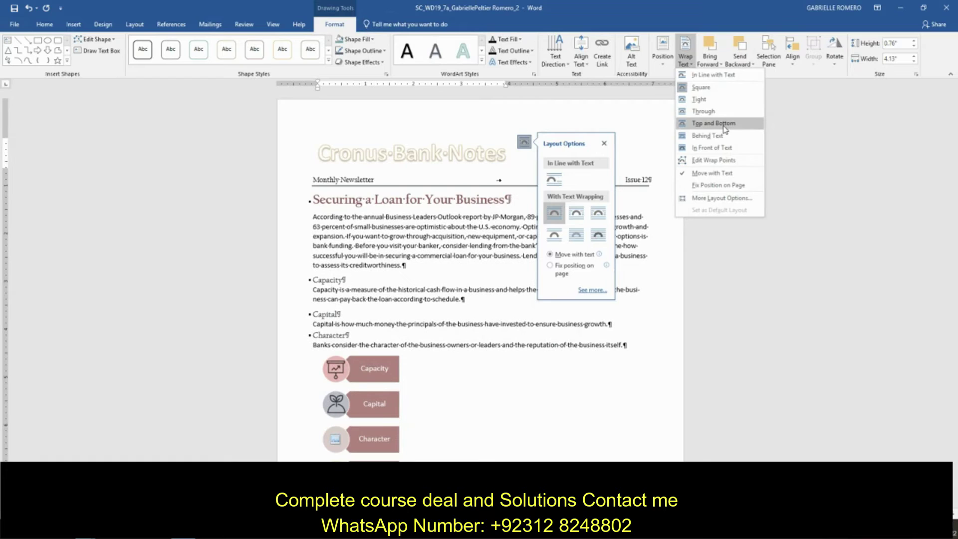
click(724, 124)
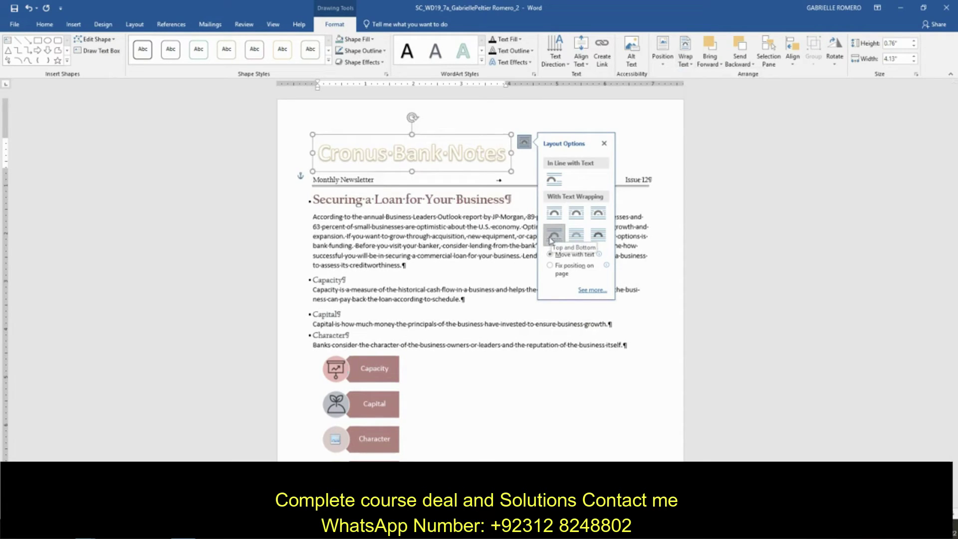
click(524, 142)
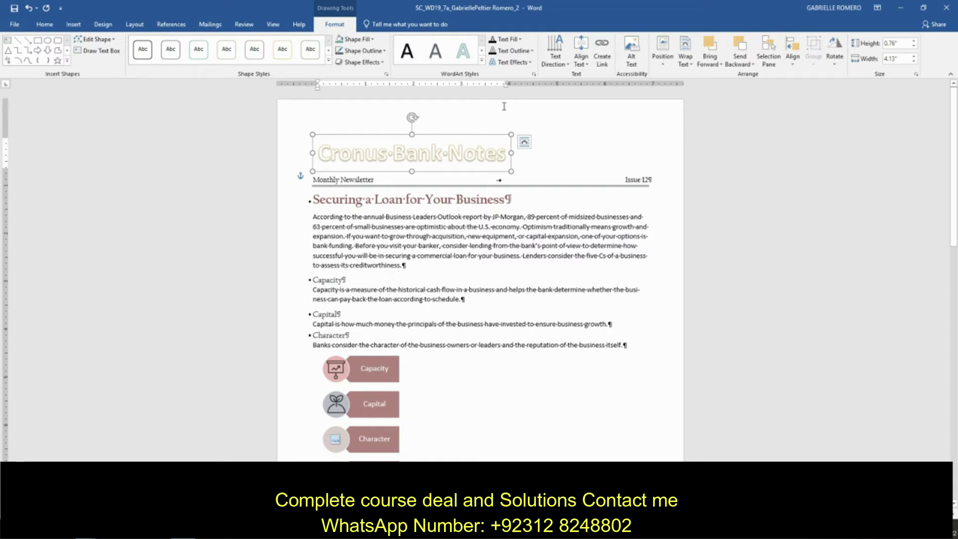
- Size the WordArt box to 1" high by 7" wide
click(907, 42)
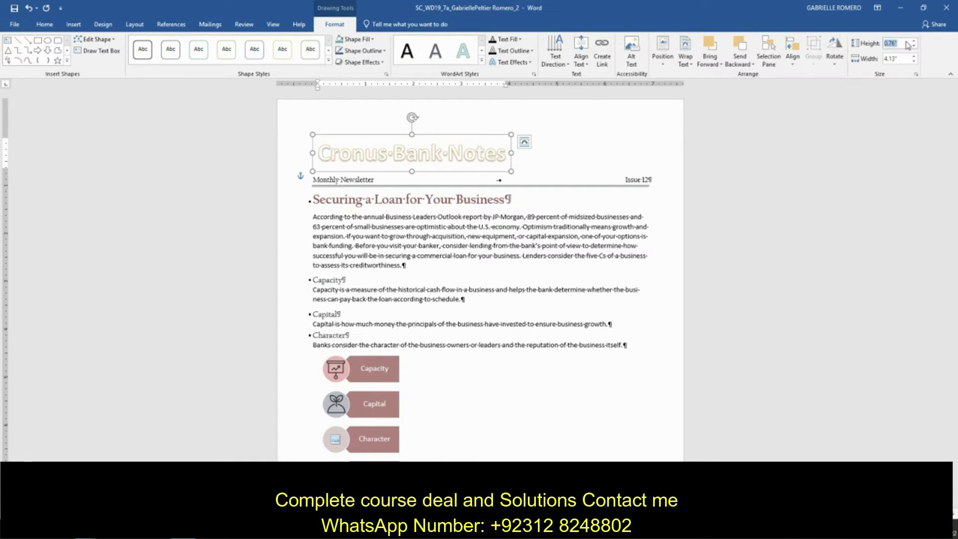
text(1)
key(Return)
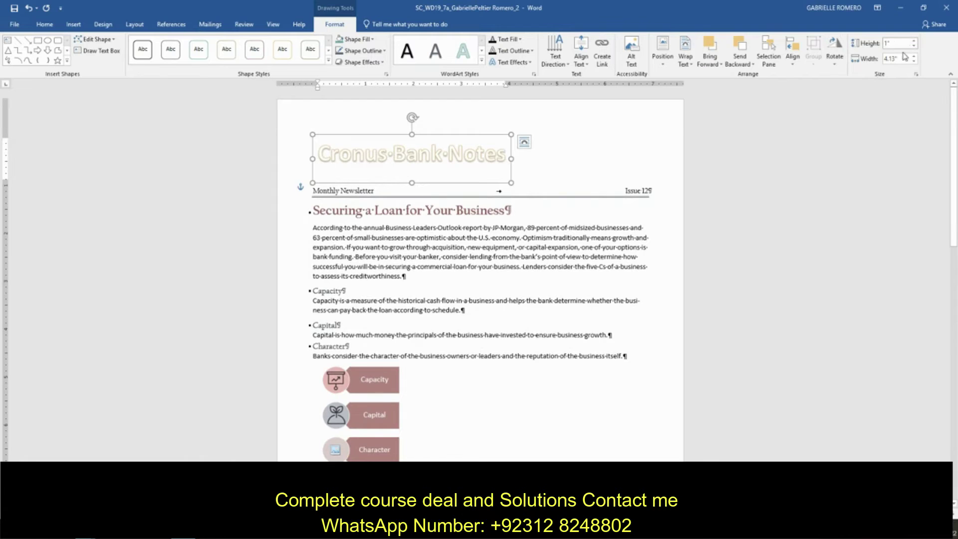
triple_click(901, 60)
text(7)
key(Return)
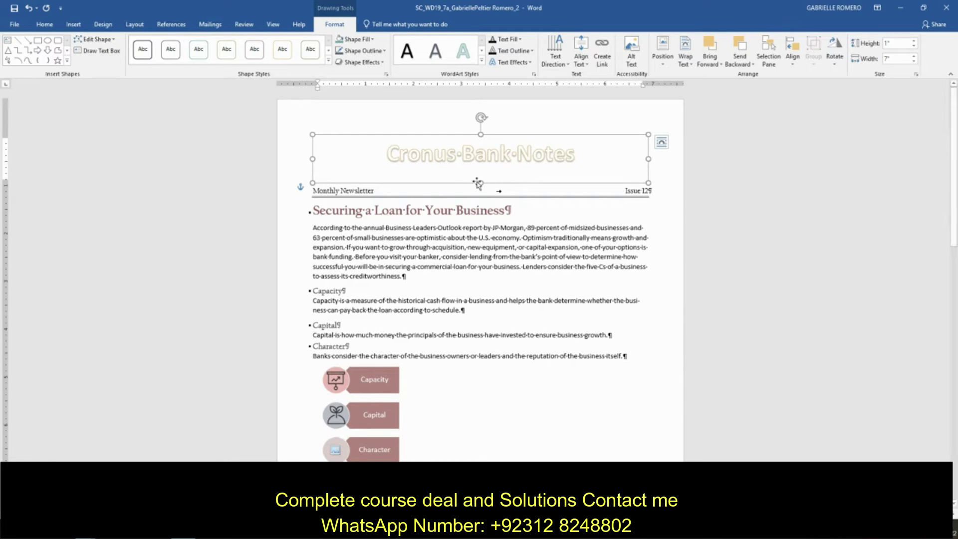
- Format the WordArt title text as Californian FB at 48 point
click(389, 153)
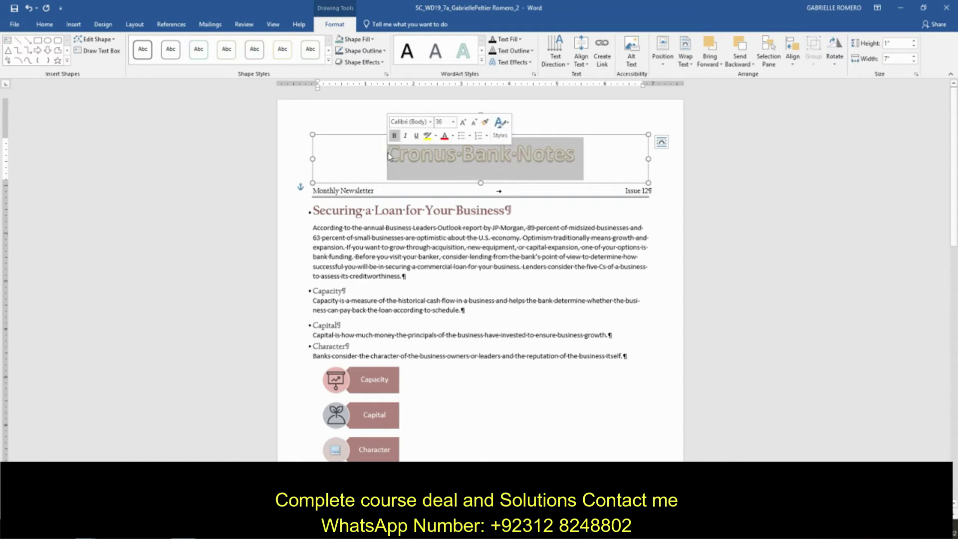
click(430, 122)
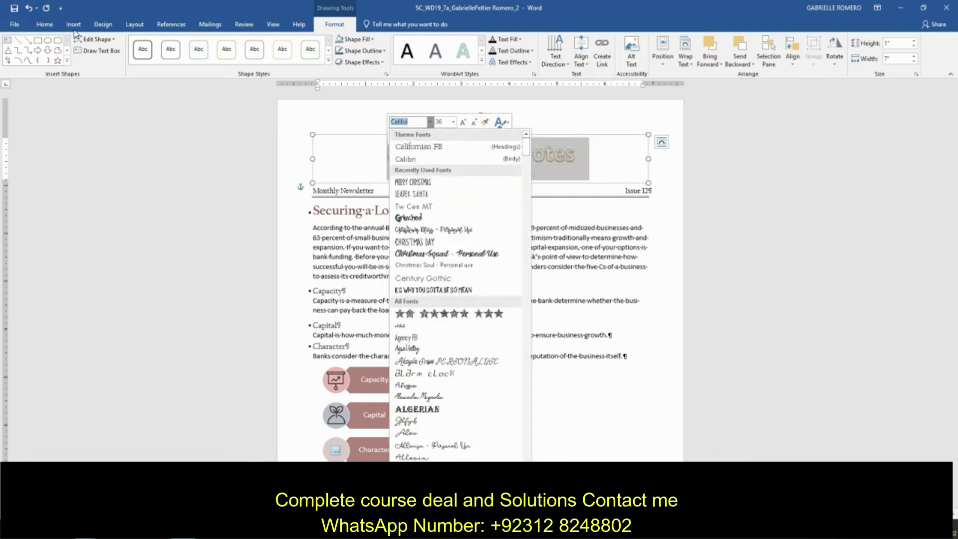
click(44, 24)
click(44, 24)
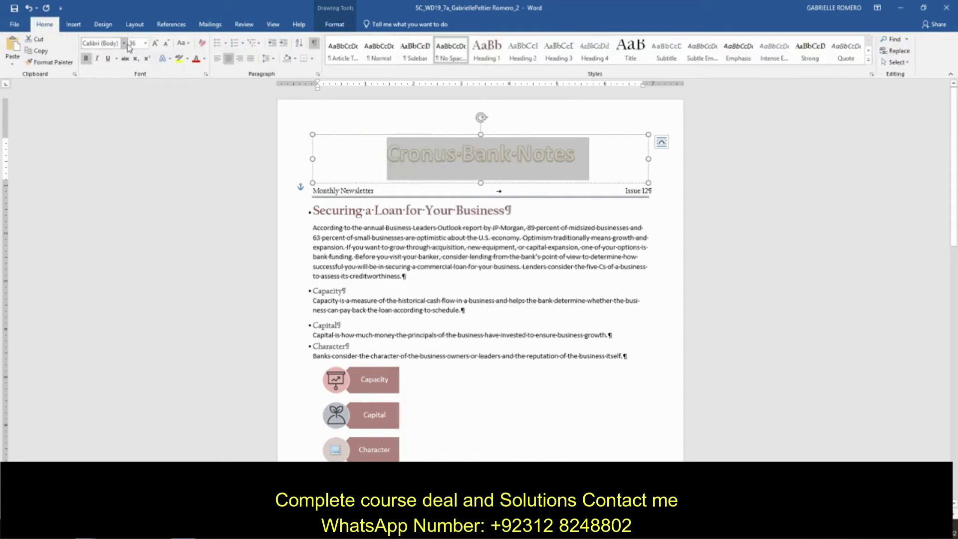
click(124, 43)
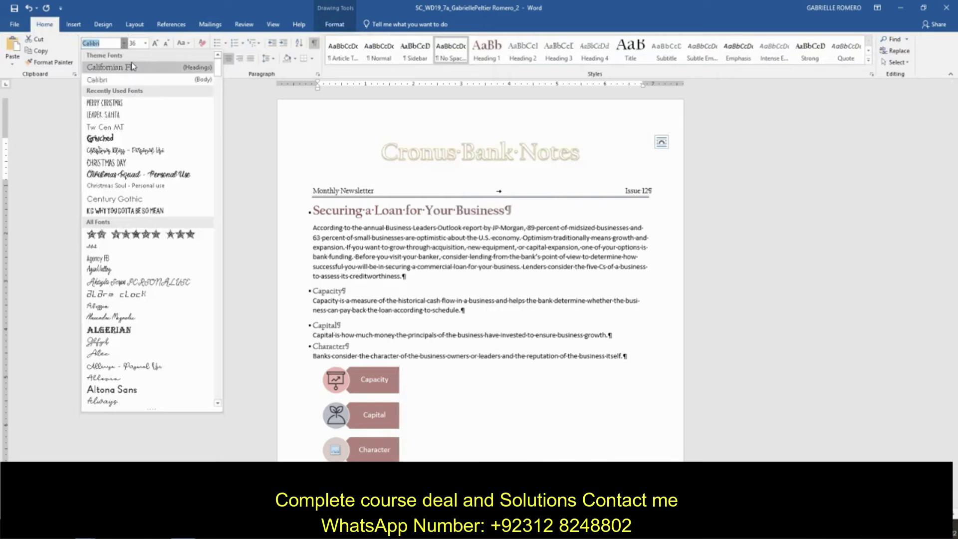
scroll(169, 242, down, 5)
scroll(169, 241, down, 15)
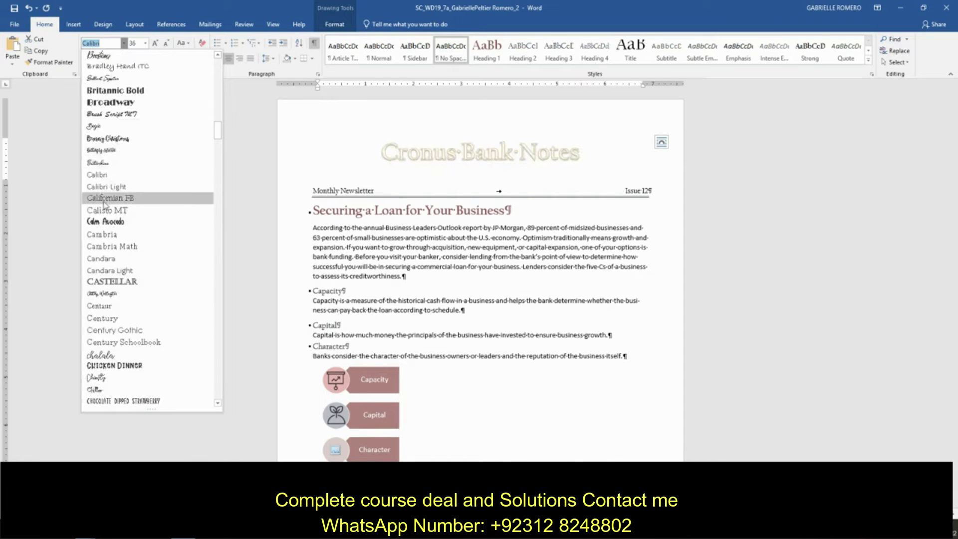
click(120, 198)
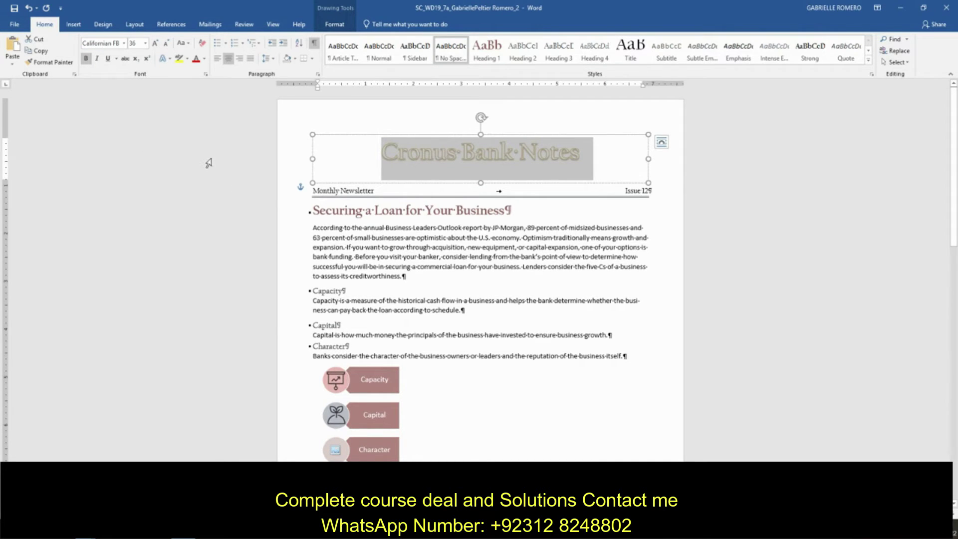
click(146, 44)
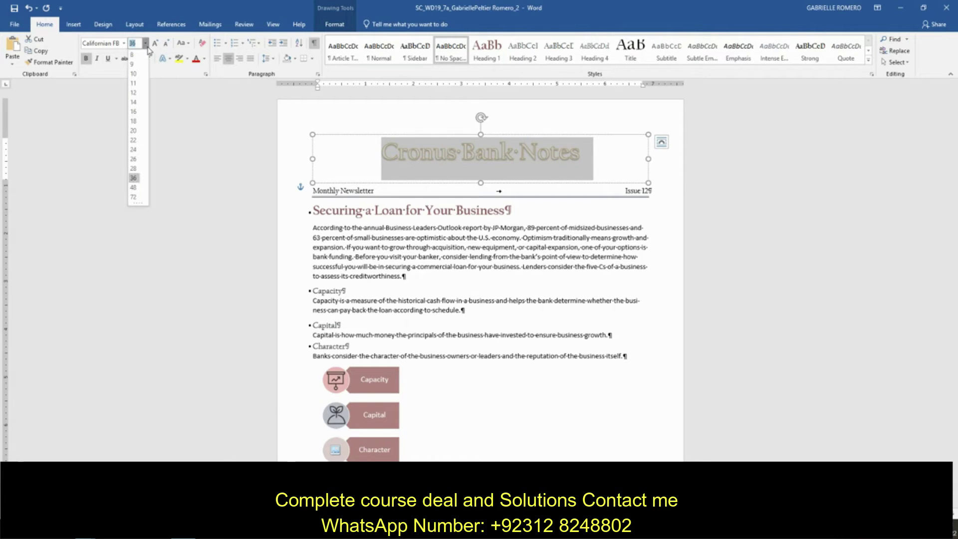
click(133, 188)
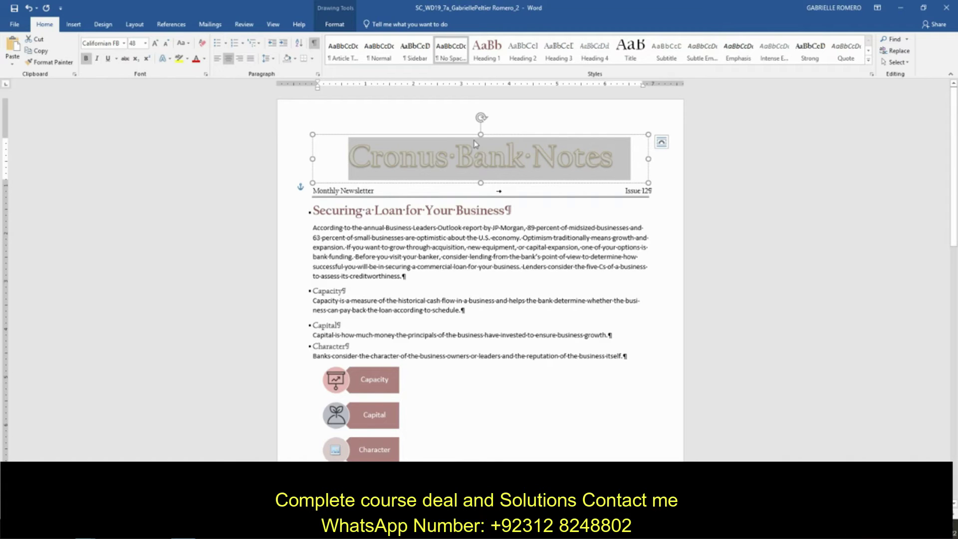
click(330, 28)
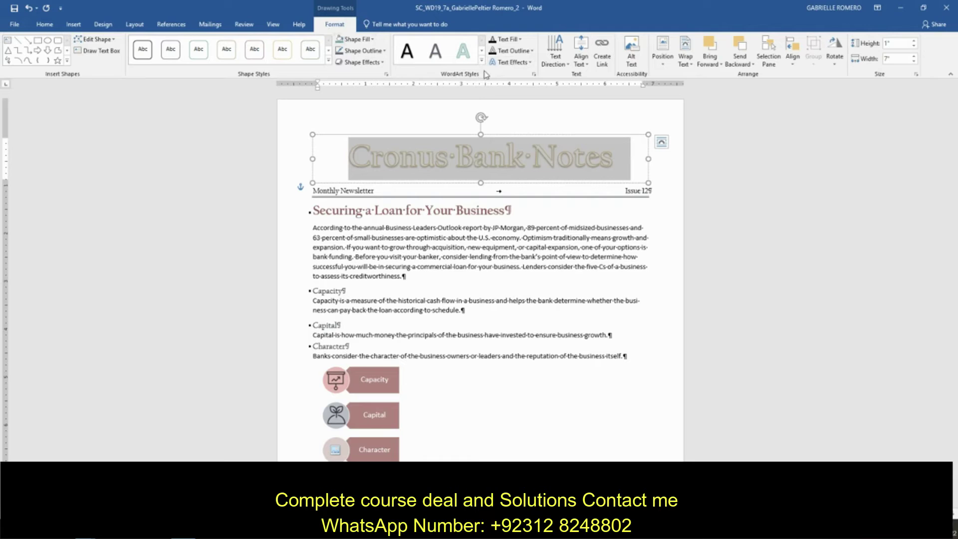
- Give the title lettering the Medium Gradient - Accent 4 preset gradient fill
click(519, 39)
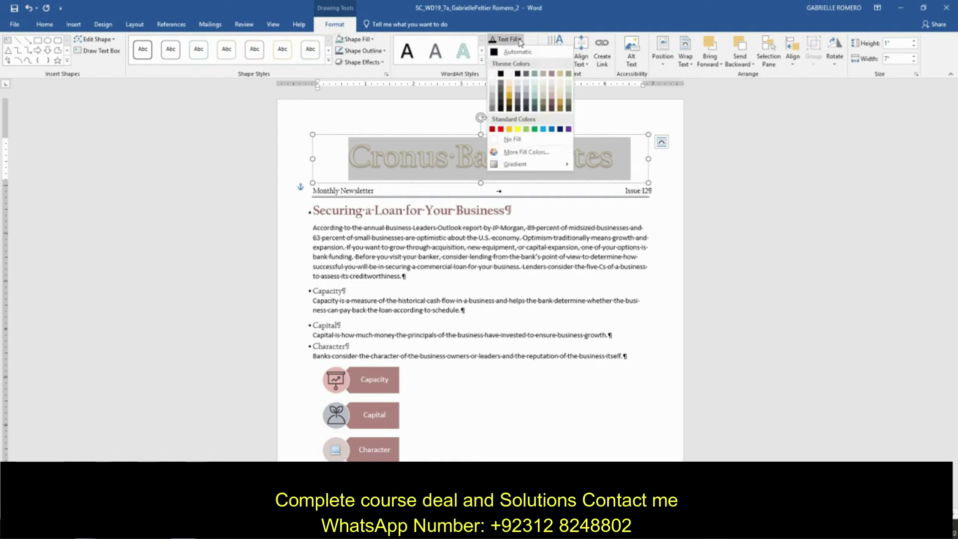
mouse_move(545, 167)
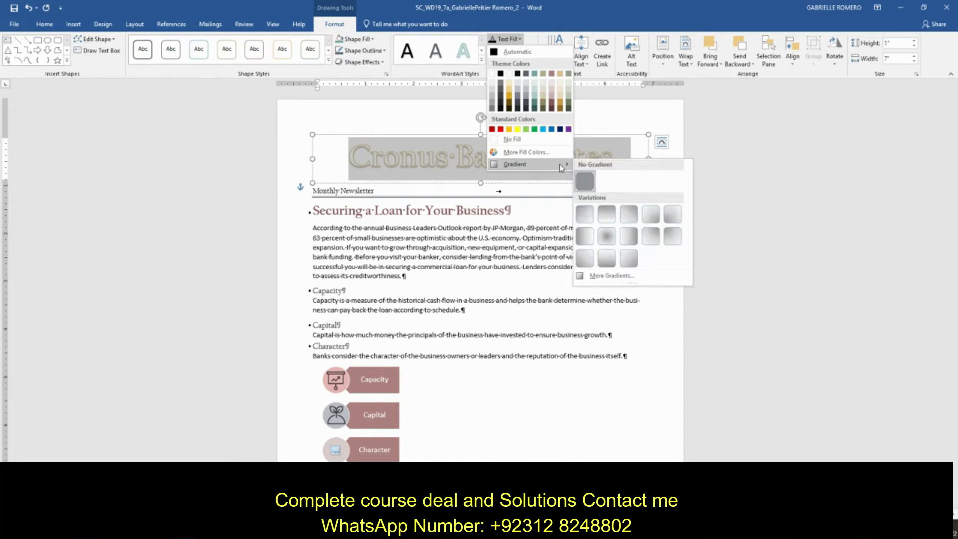
click(624, 277)
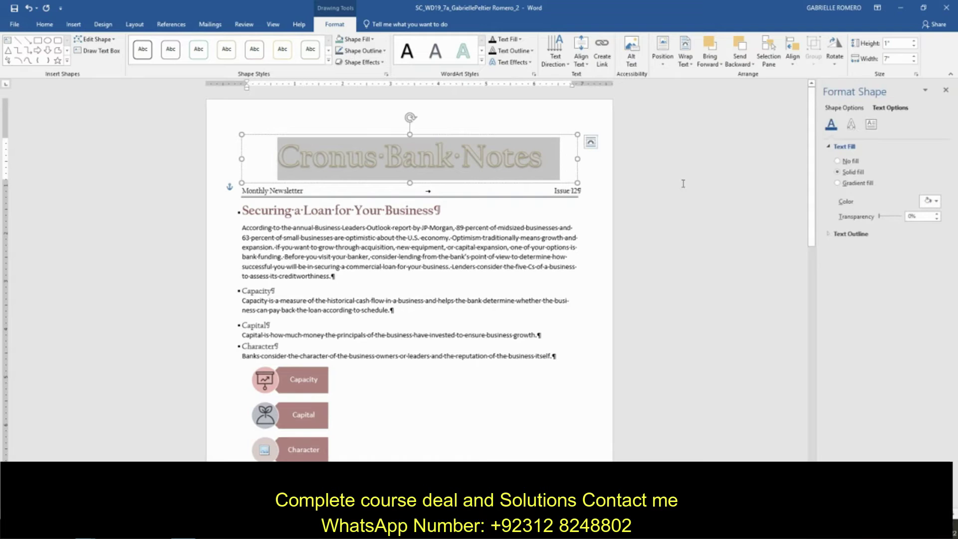
click(865, 186)
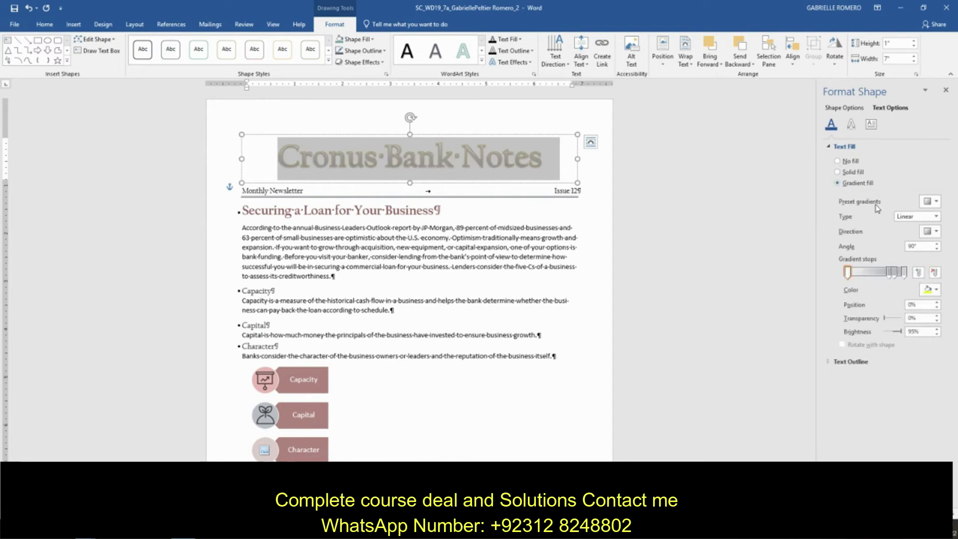
click(936, 203)
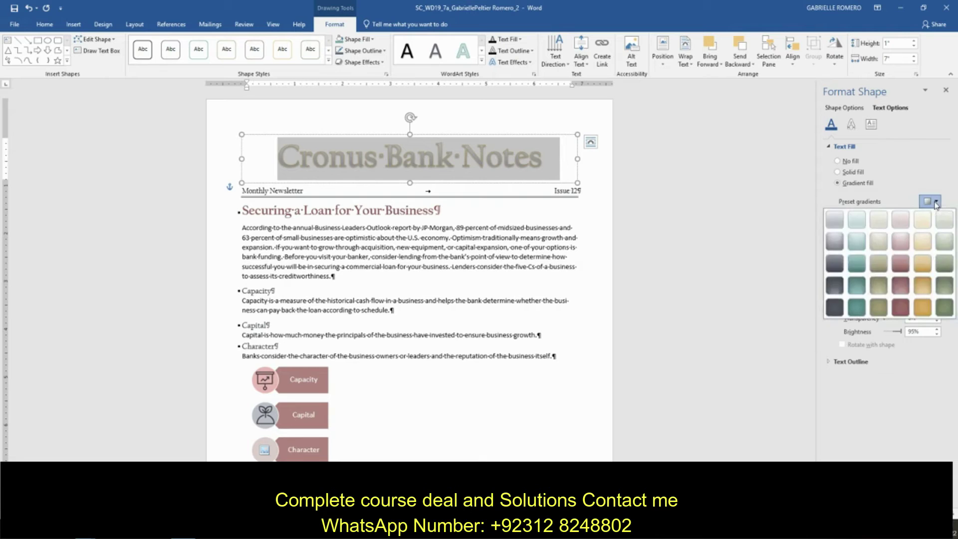
click(900, 265)
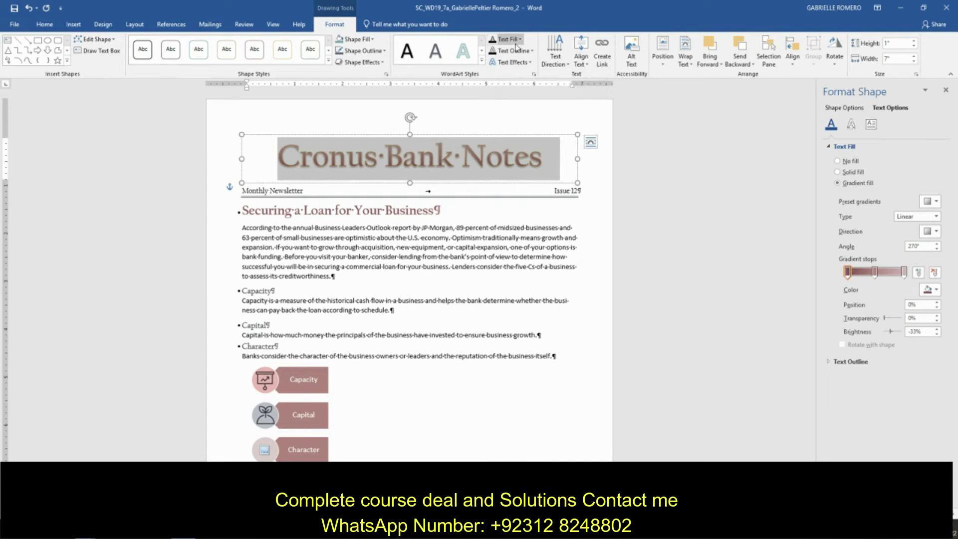
click(519, 43)
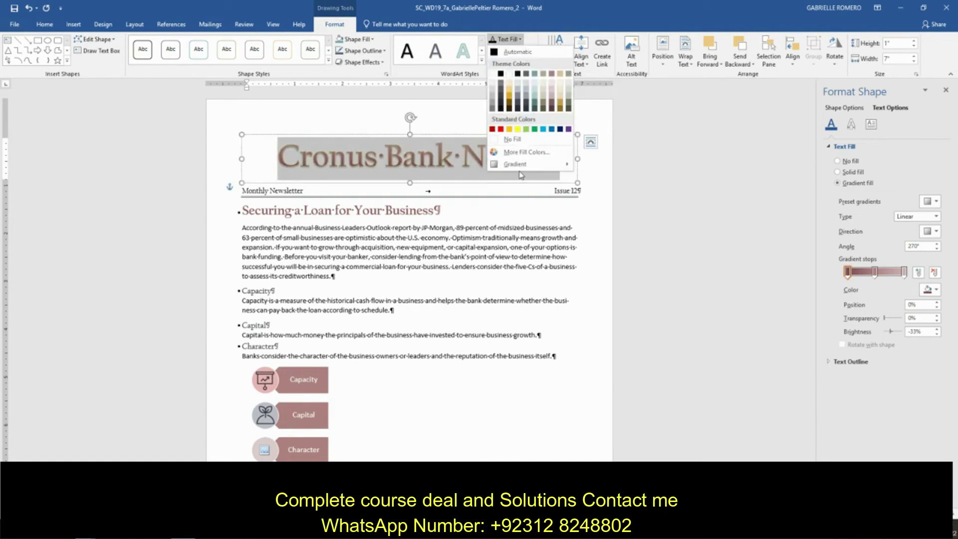
mouse_move(517, 162)
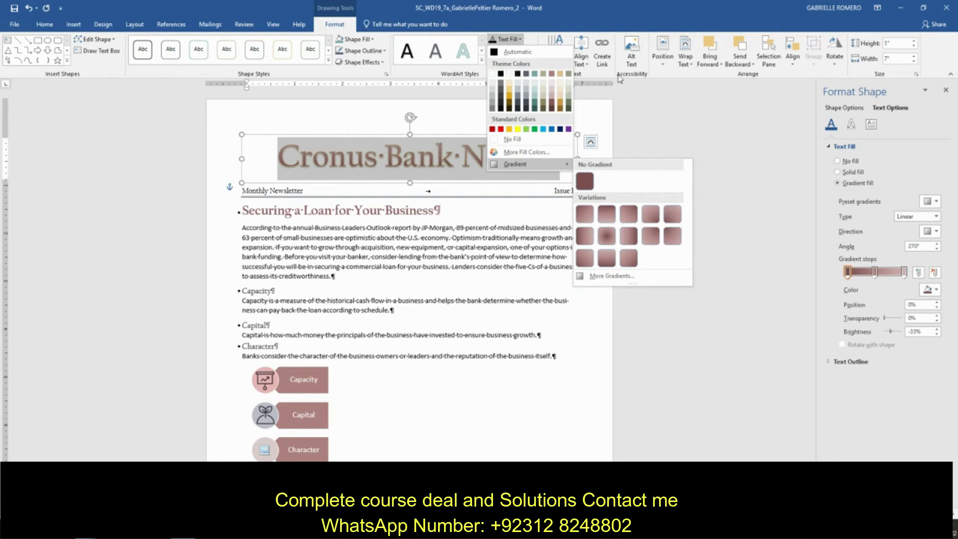
click(599, 75)
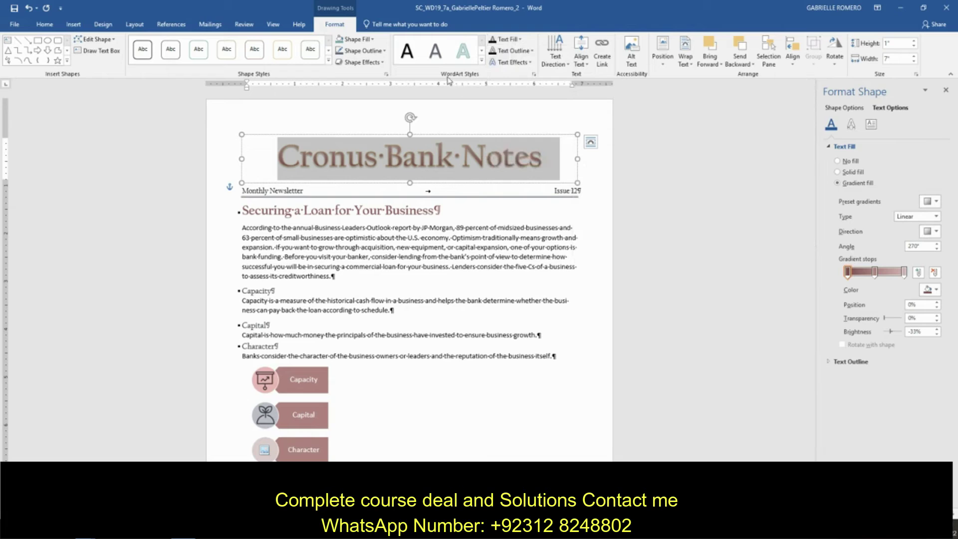
- Apply the Square transform warp to the WordArt title
click(530, 63)
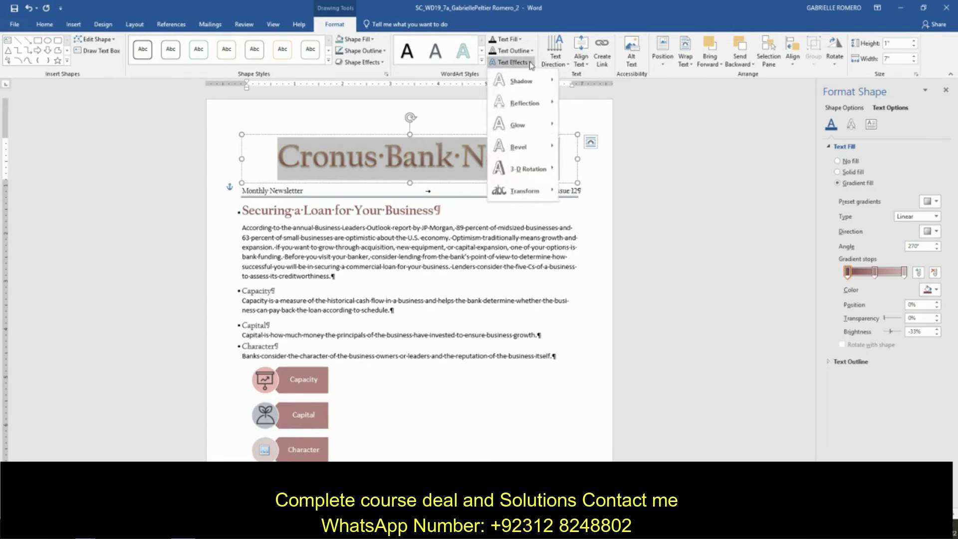
mouse_move(538, 200)
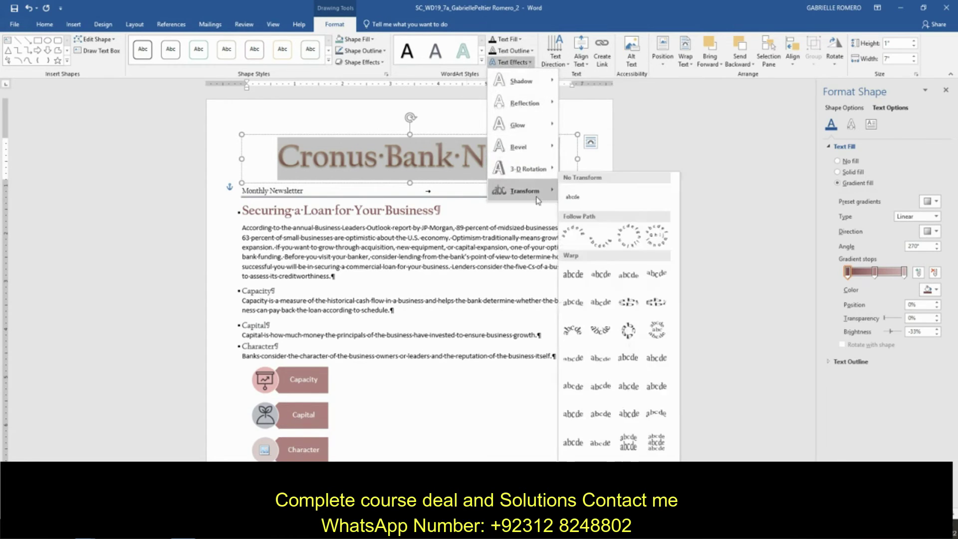
click(581, 276)
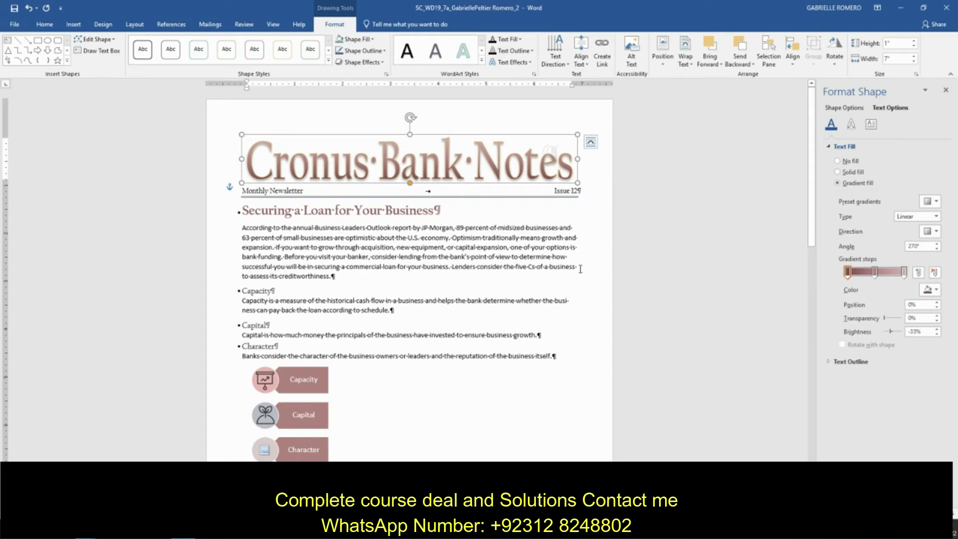
- Redo the last action and put the cursor at the start of the article paragraph
key(ctrl+y)
click(243, 228)
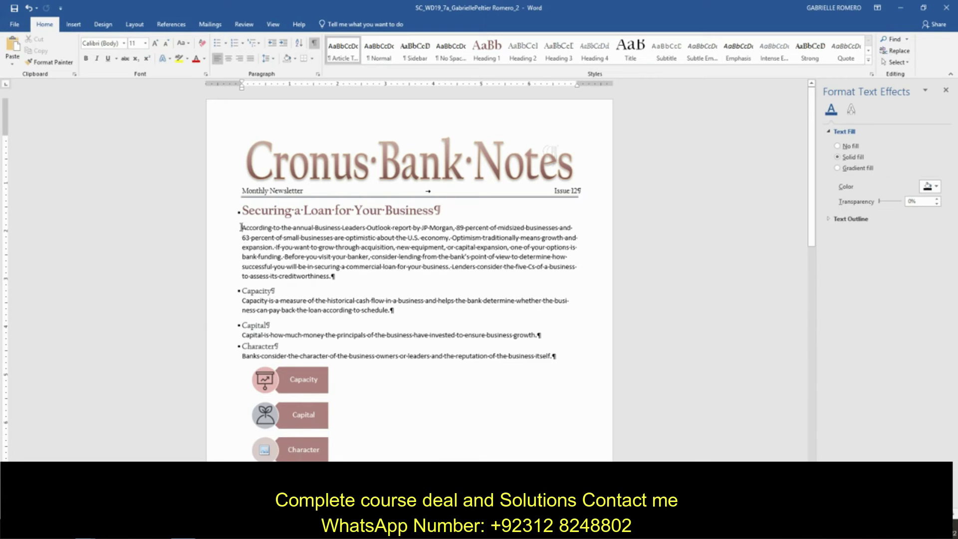
- Insert a continuous section break after the 'Securing a Loan for Your Business' heading
click(145, 25)
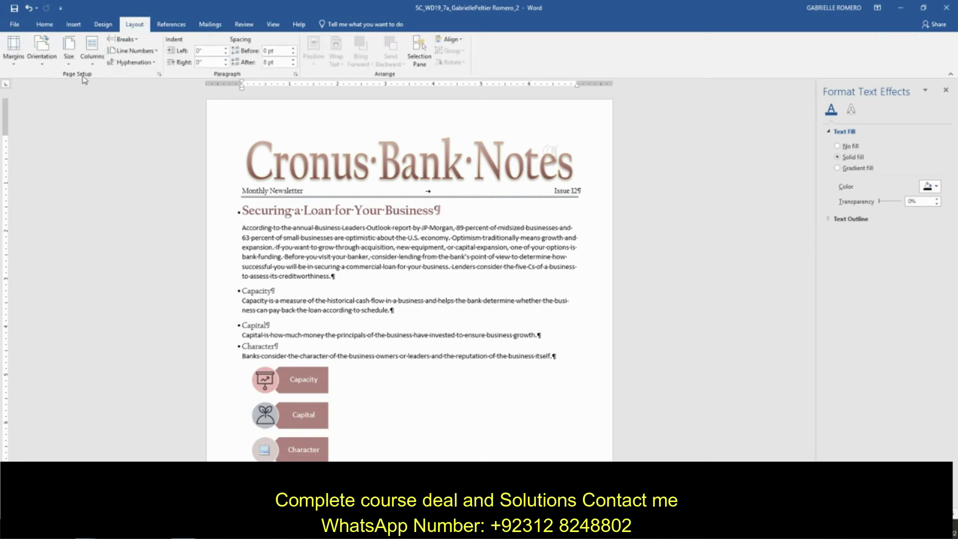
click(135, 40)
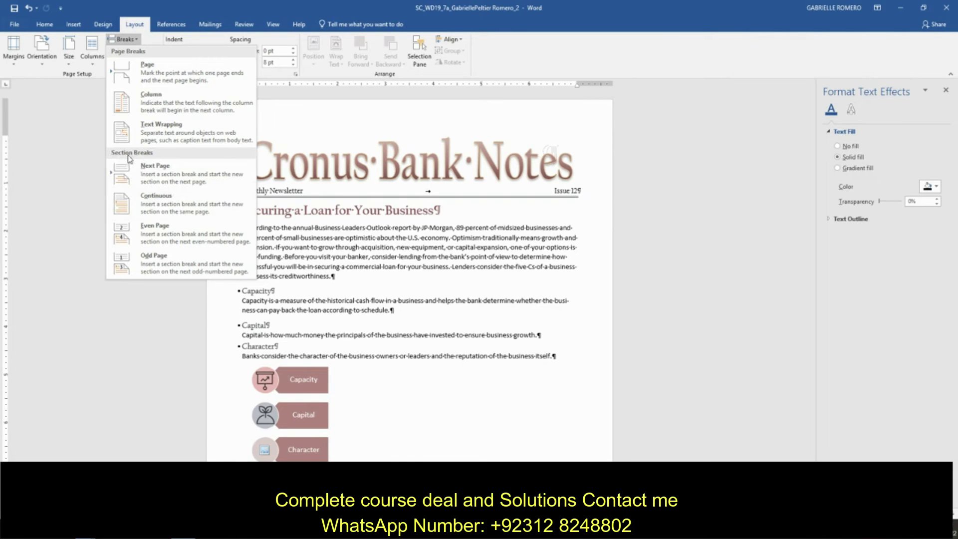
click(168, 204)
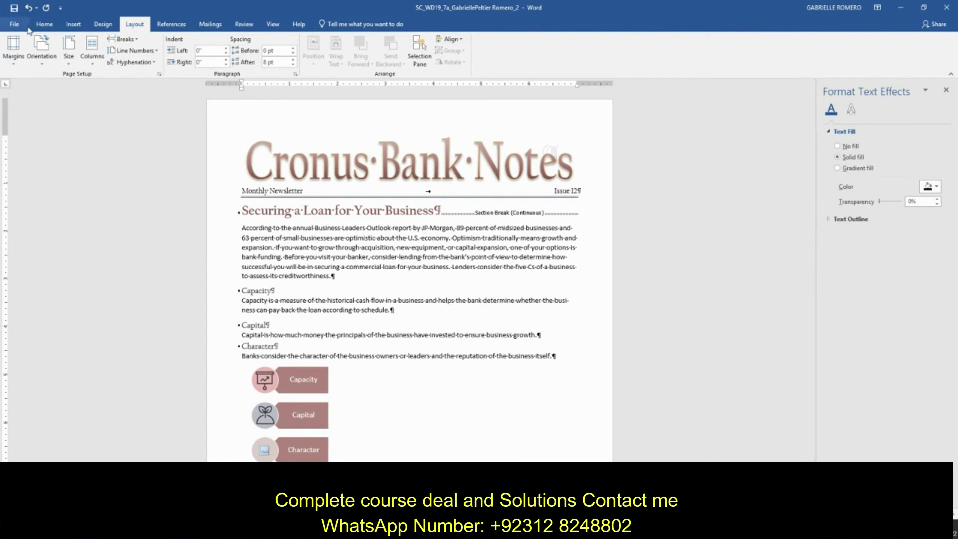
- Toggle formatting marks off and on to check the section break
click(44, 23)
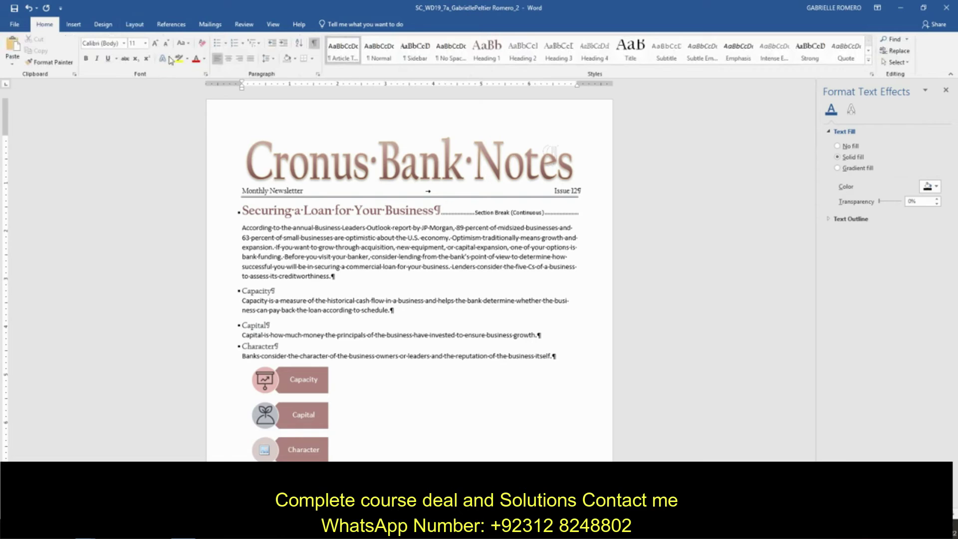
click(314, 44)
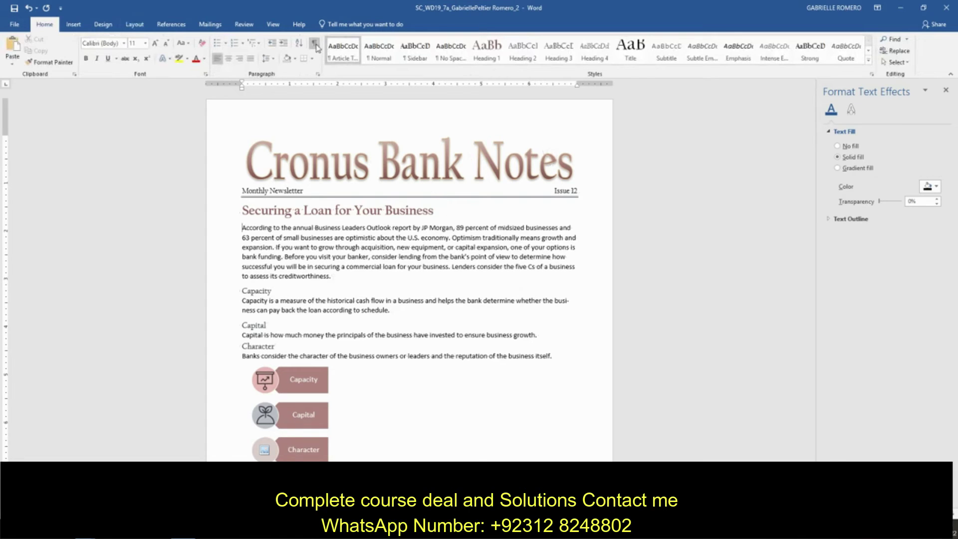
click(314, 44)
click(314, 43)
click(314, 45)
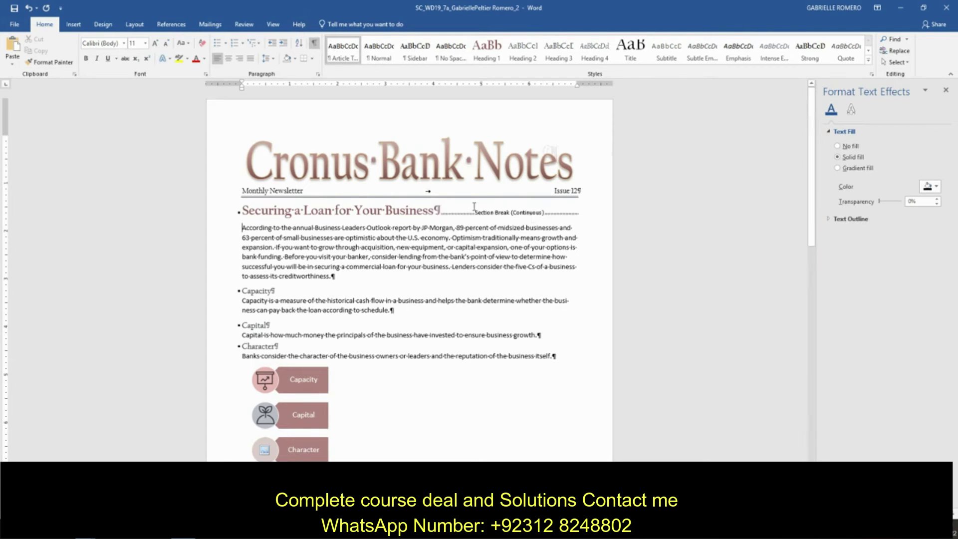
click(314, 46)
click(315, 46)
- Select the article from 'According' through the last bullet 'Require e-commerce customers to sign in.'
drag(242, 228, 387, 333)
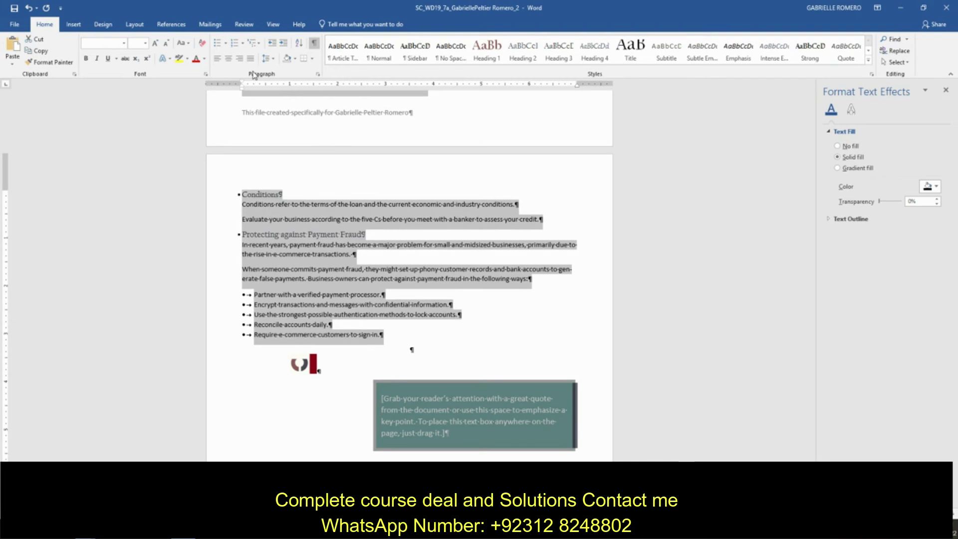
- Format the selected text as three columns with 0.2" spacing, applied to selected text only
click(130, 26)
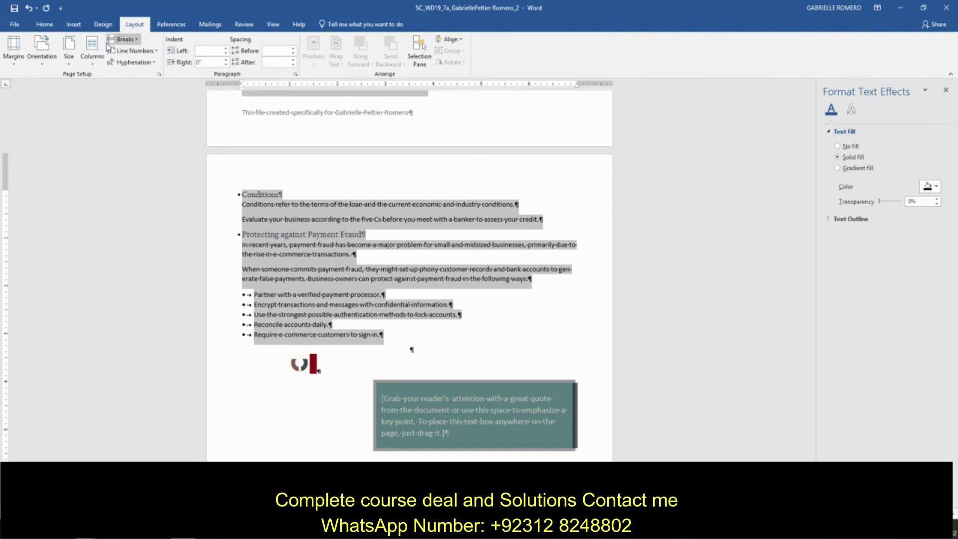
click(95, 67)
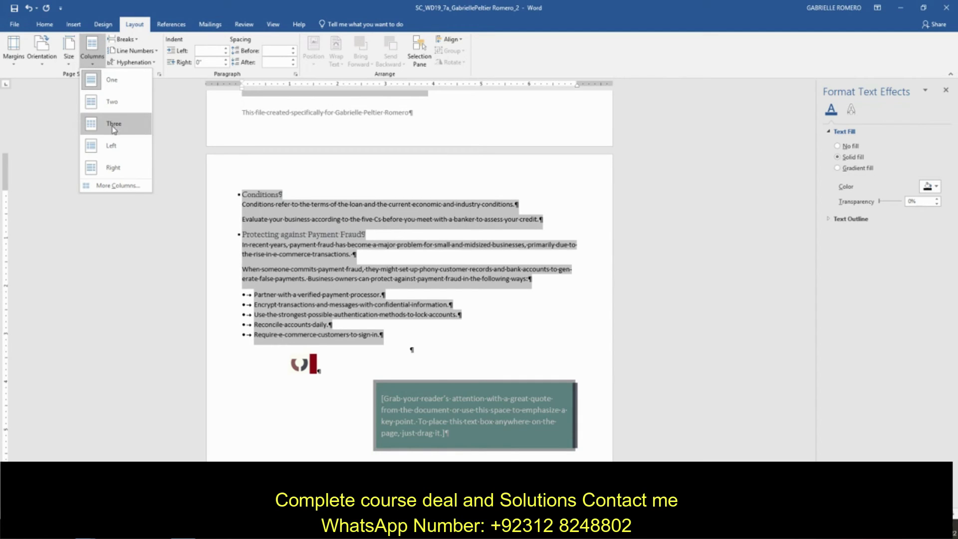
click(114, 186)
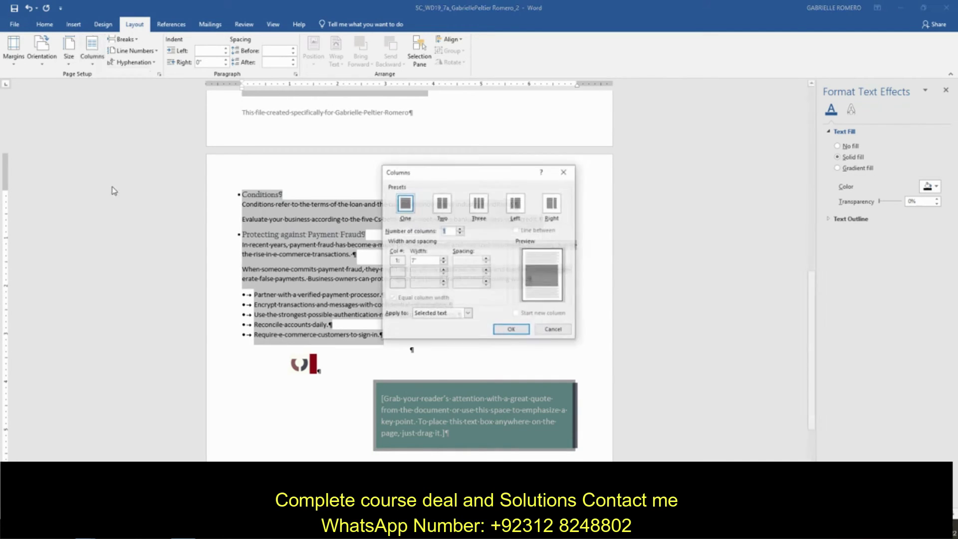
click(479, 205)
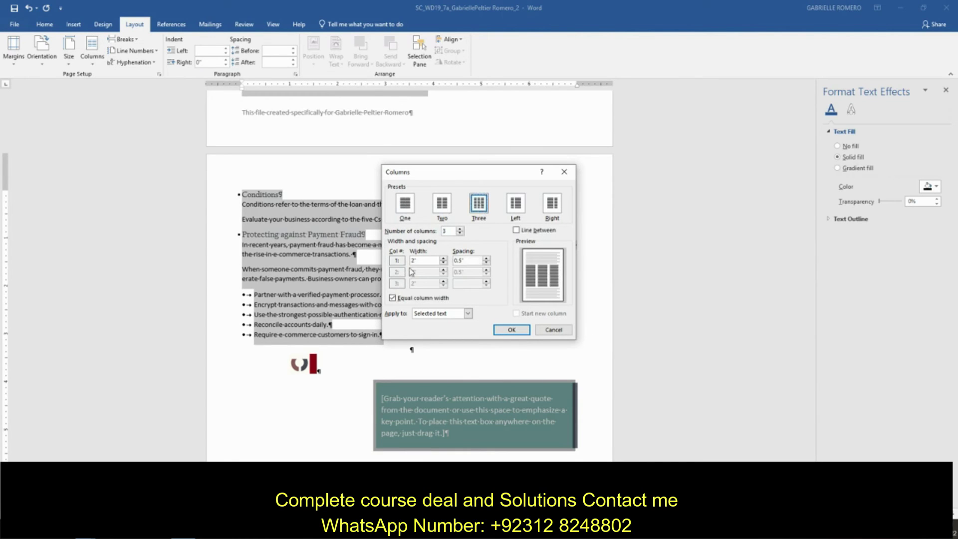
click(423, 260)
text(.2)
click(468, 313)
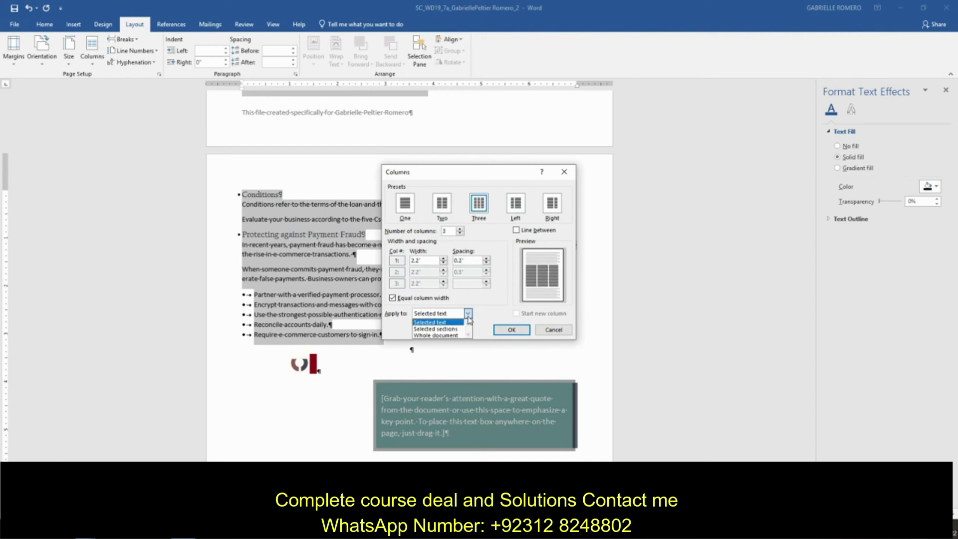
click(460, 322)
click(511, 330)
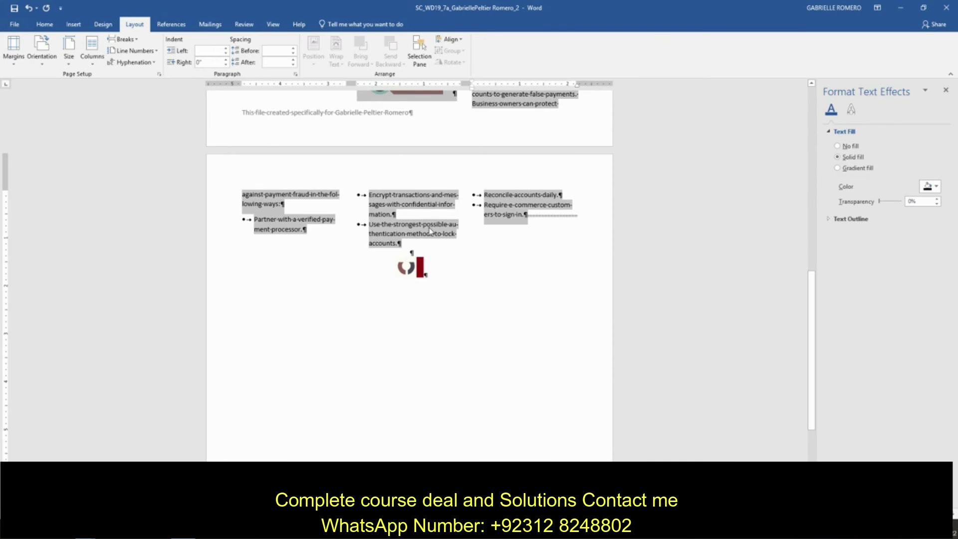
- Make the 'A' starting 'According' a Dropped drop cap
scroll(429, 231, up, 10)
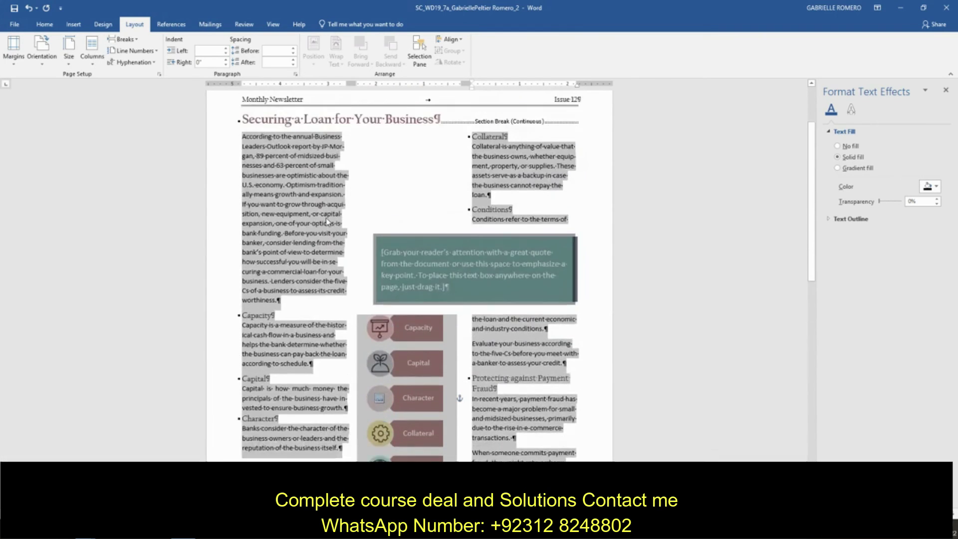
scroll(327, 221, up, 3)
click(243, 228)
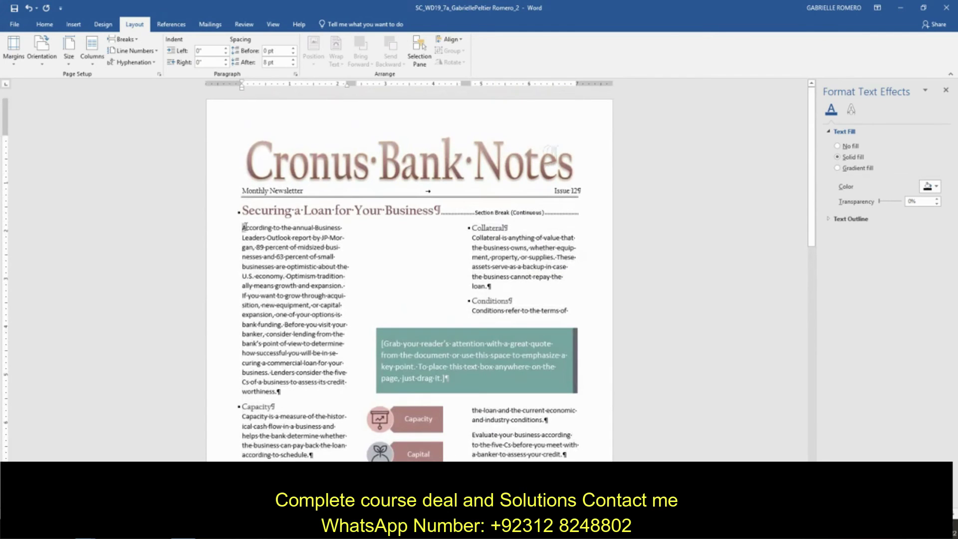
drag(243, 228, 247, 228)
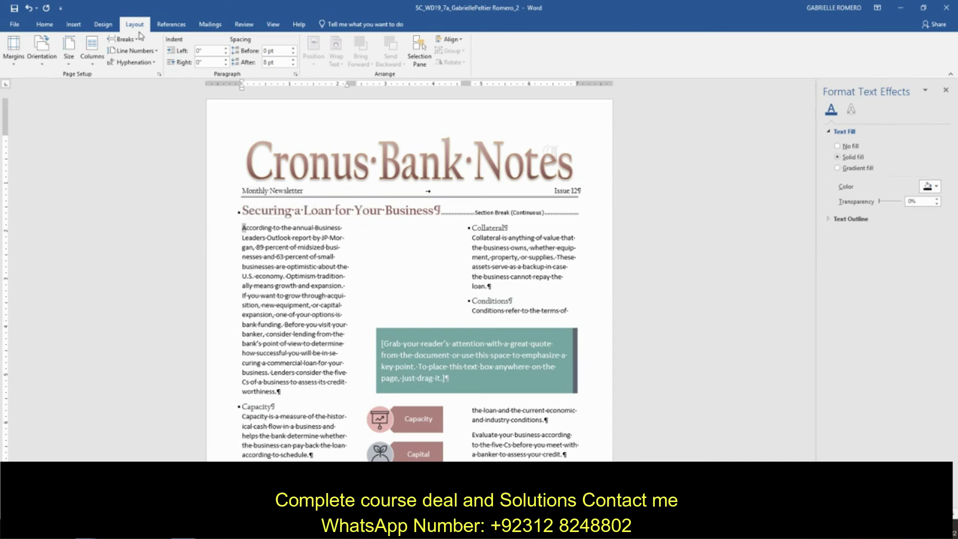
click(73, 24)
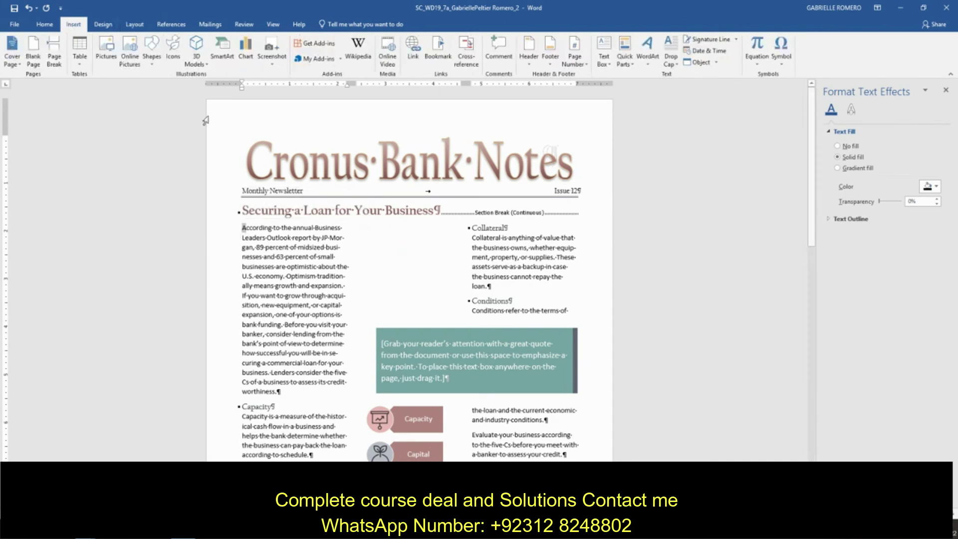
click(670, 59)
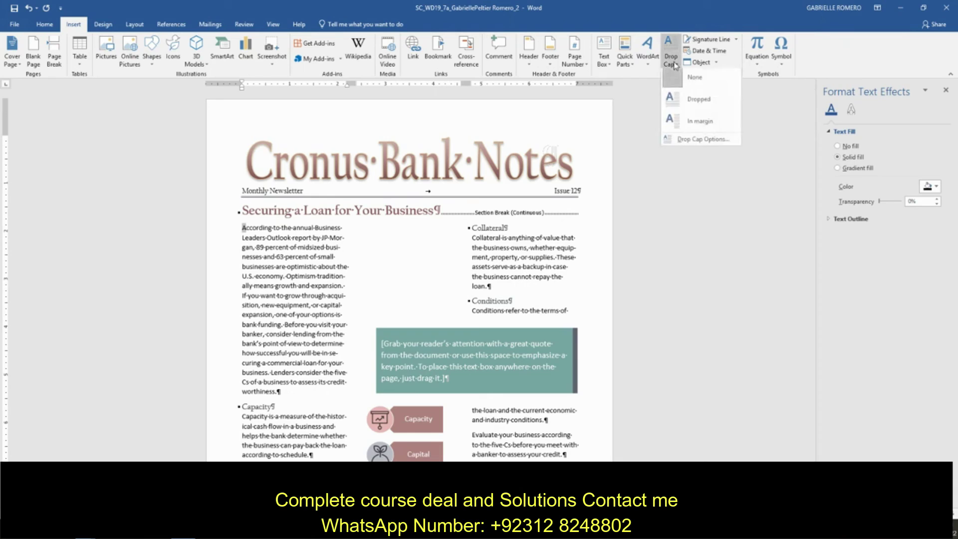
click(709, 104)
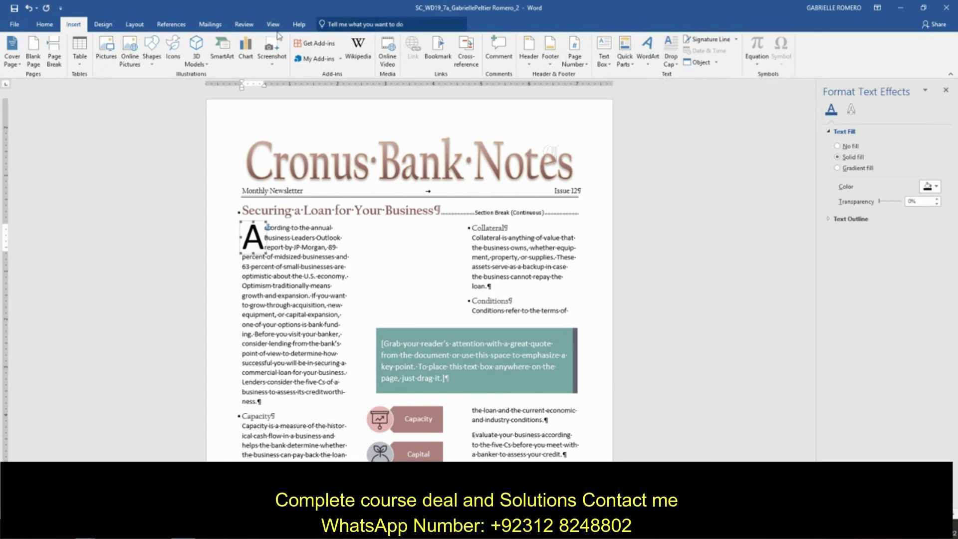
- Set the drop cap's font colour to the darker tan theme shade (Tan, Accent 4, Darker 25%)
click(51, 27)
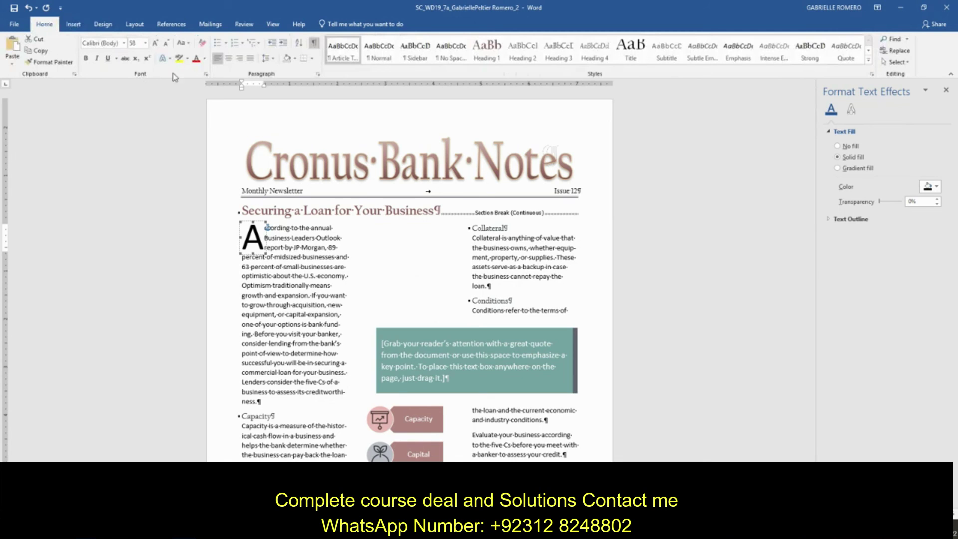
click(204, 58)
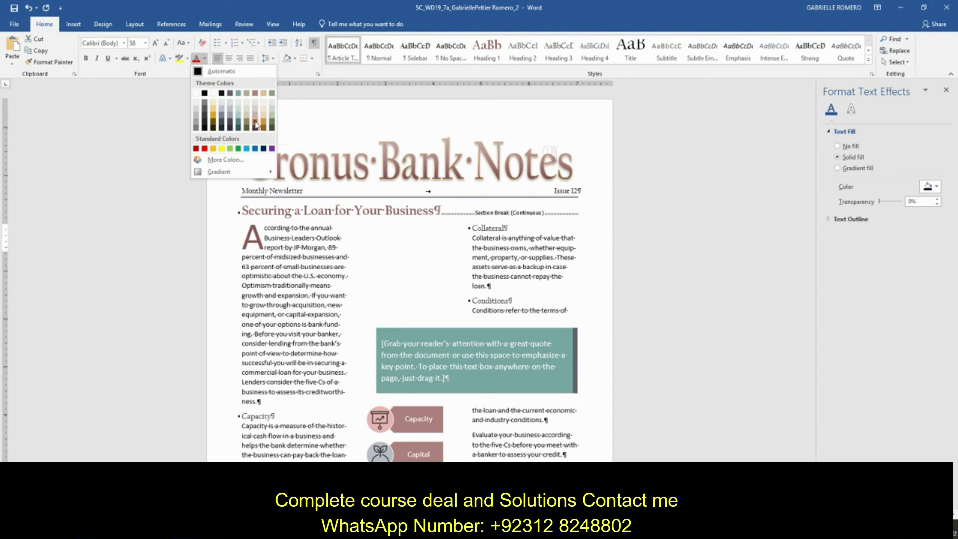
click(256, 124)
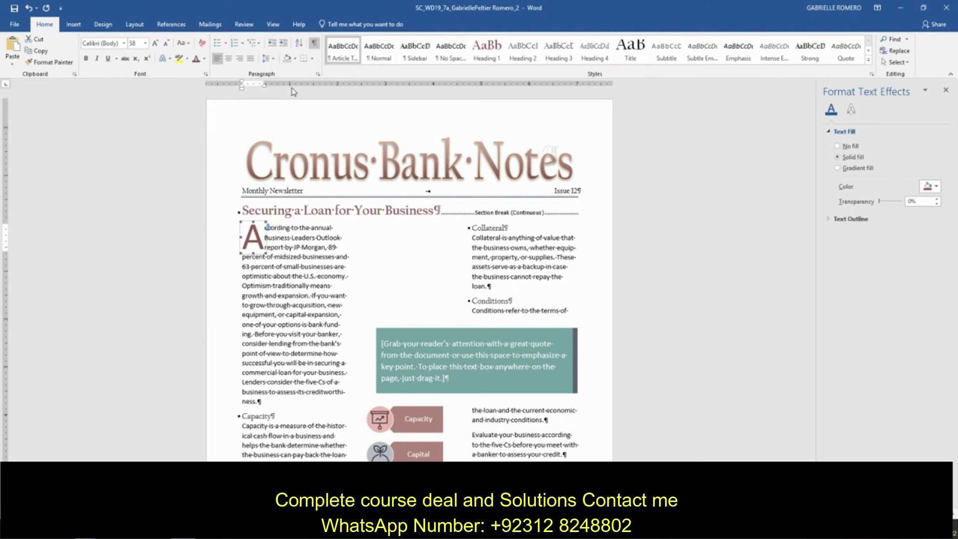
- Fill the Character SmartArt picture placeholder with Support_WD19_7a_Character from Downloads
scroll(510, 165, down, 5)
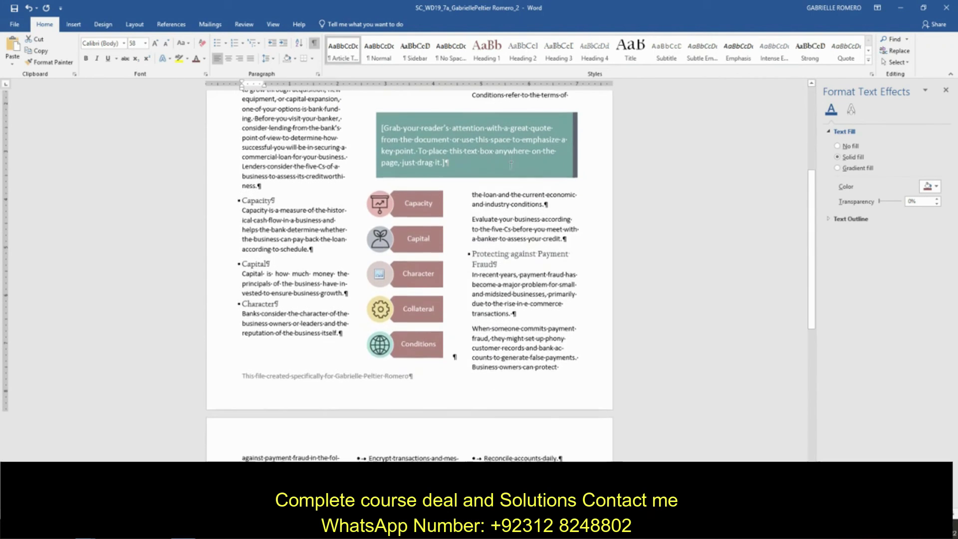
click(380, 274)
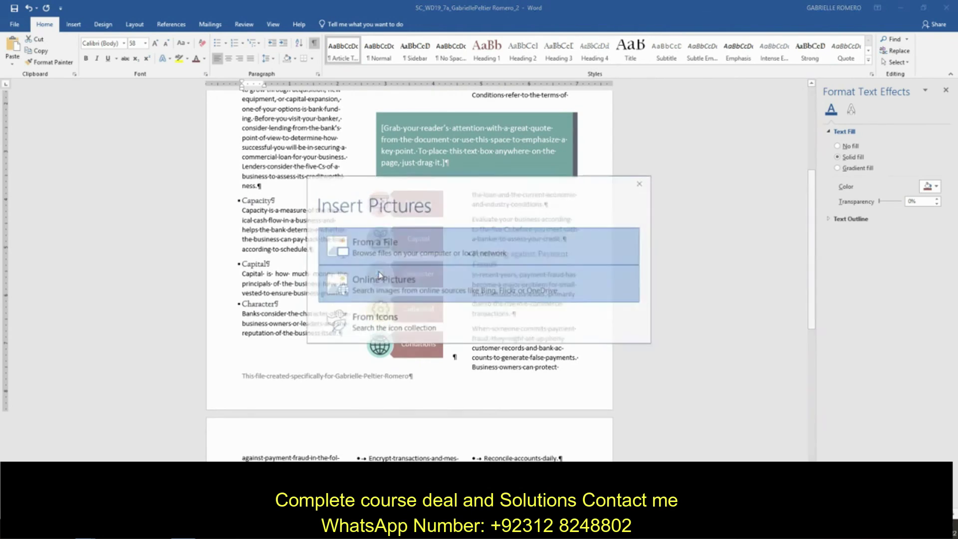
click(640, 183)
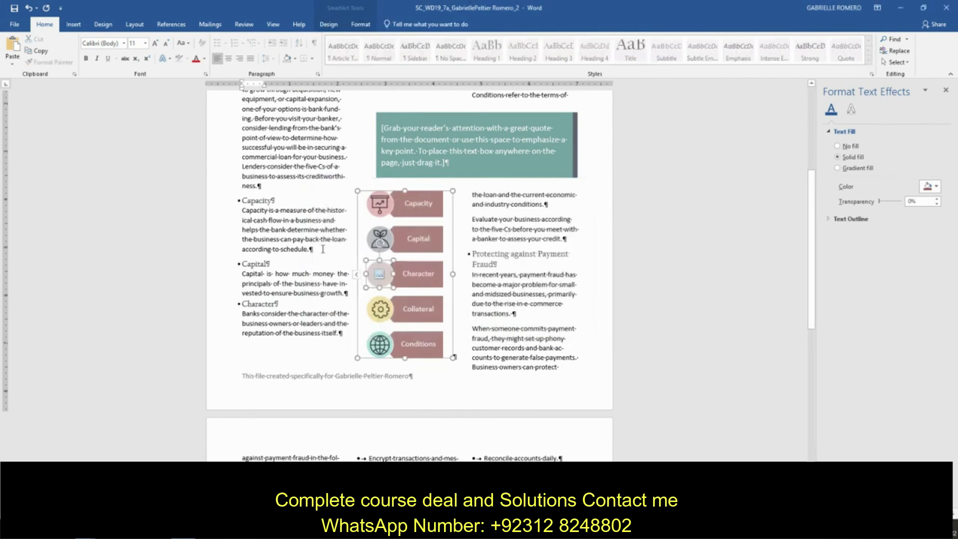
click(380, 277)
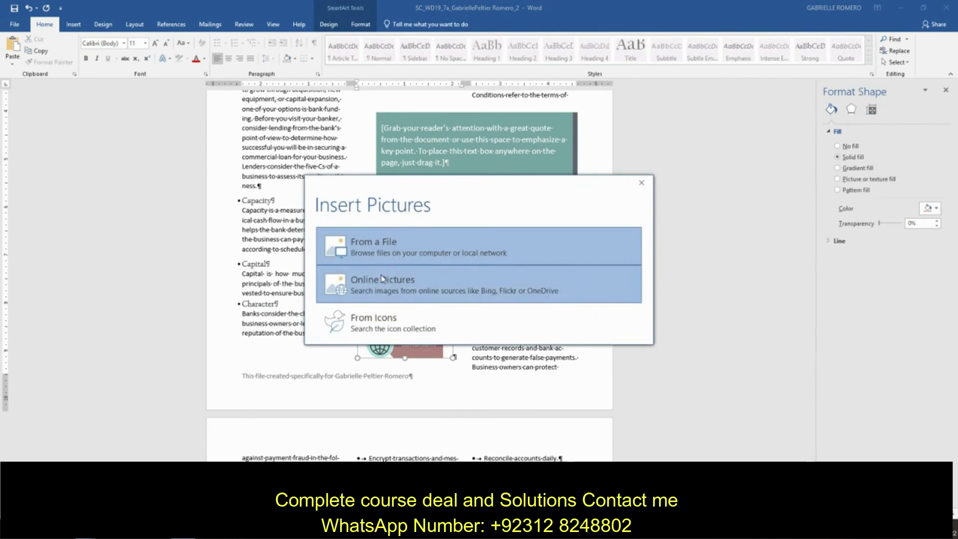
click(411, 252)
scroll(45, 100, up, 4)
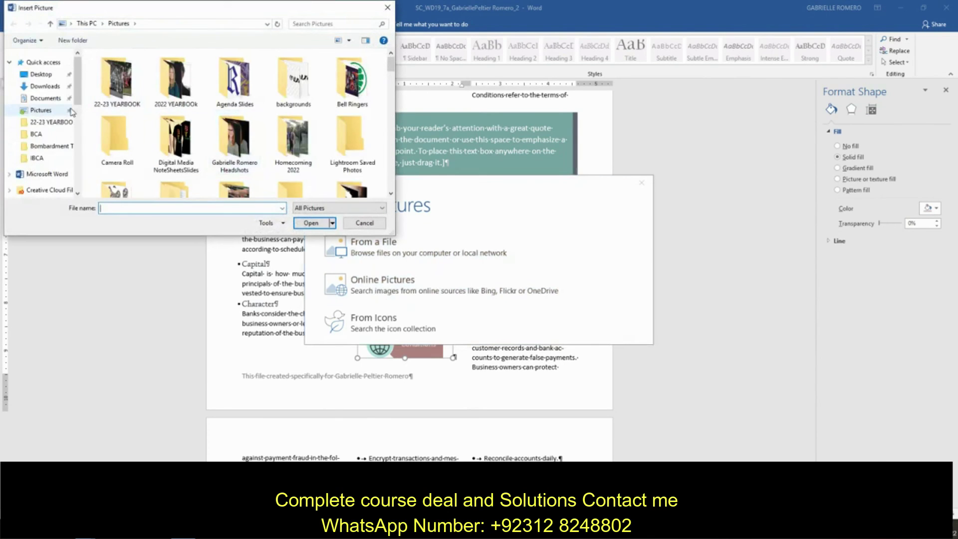
click(45, 88)
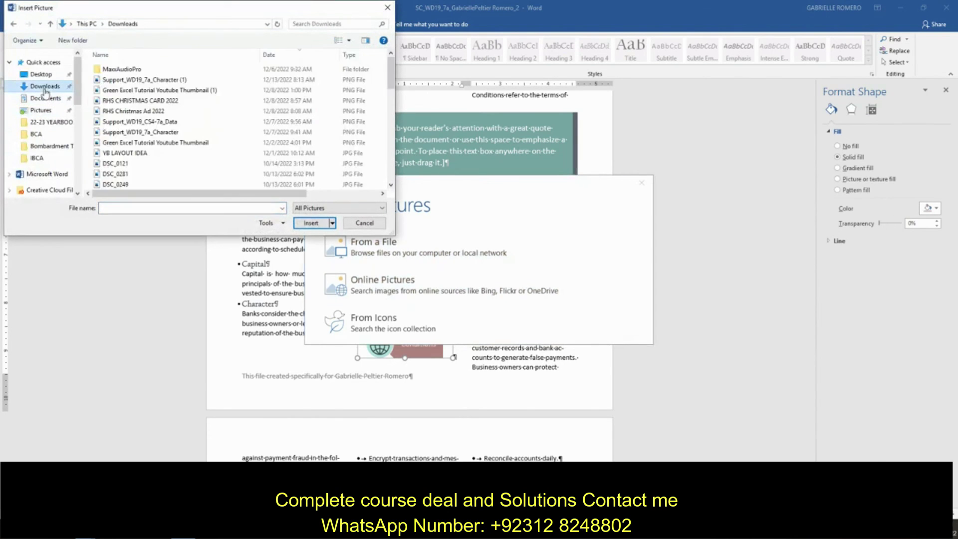
double_click(168, 81)
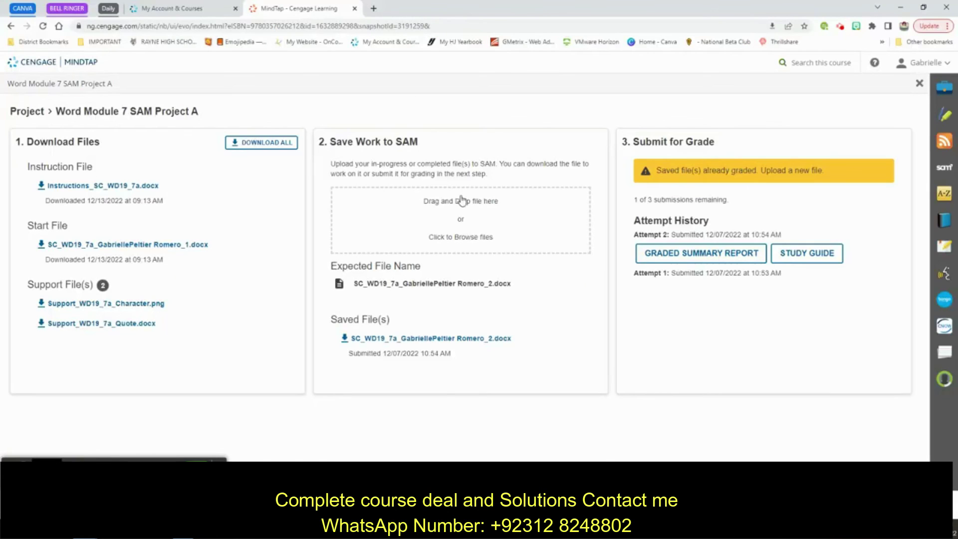
- Upload the SC_WD19_7a project file from H:\IBCA to MindTap and submit it for grading
click(445, 231)
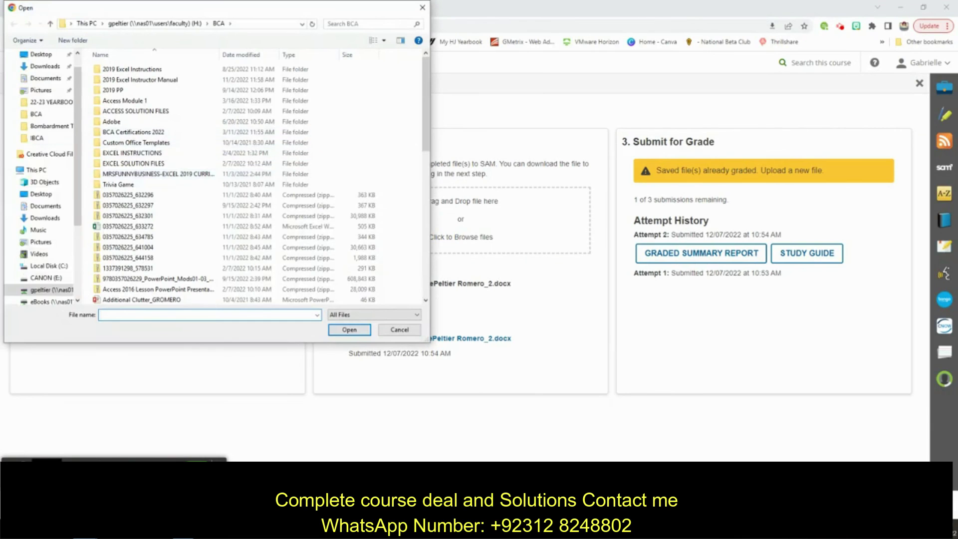
click(40, 294)
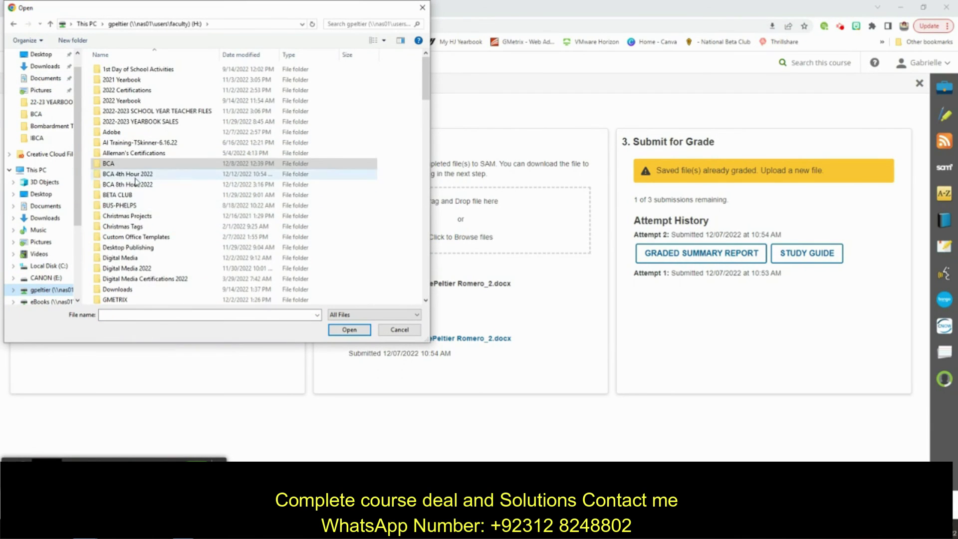
scroll(147, 280, down, 2)
double_click(149, 288)
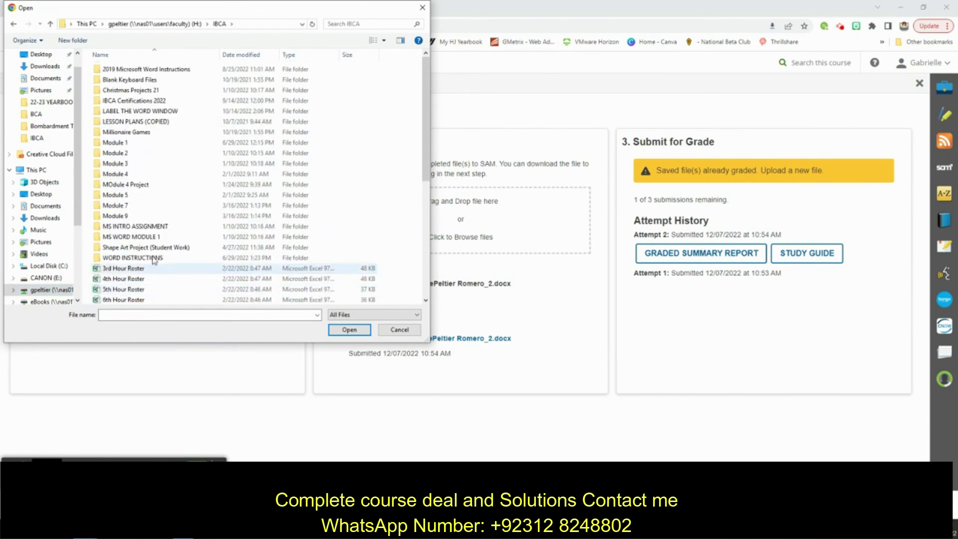
scroll(170, 297, down, 5)
click(172, 288)
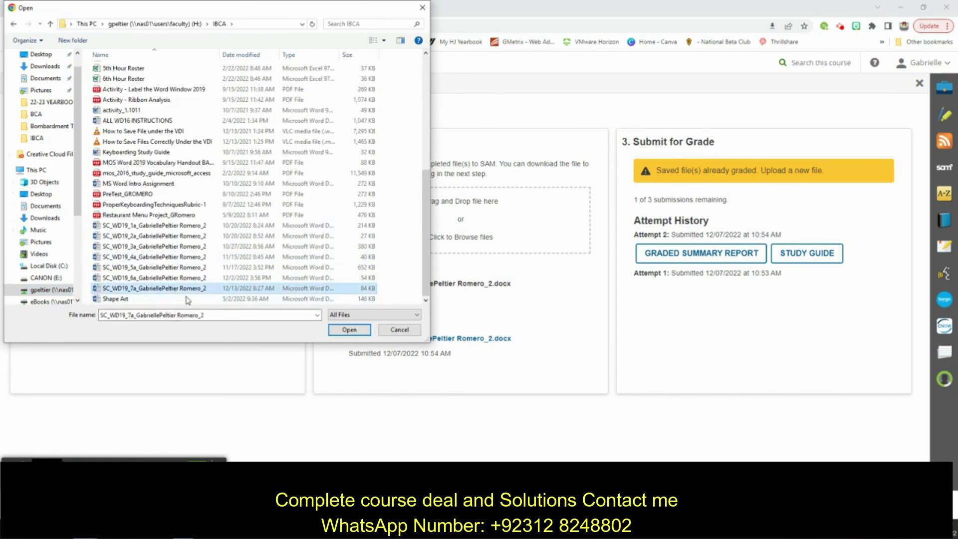
click(349, 329)
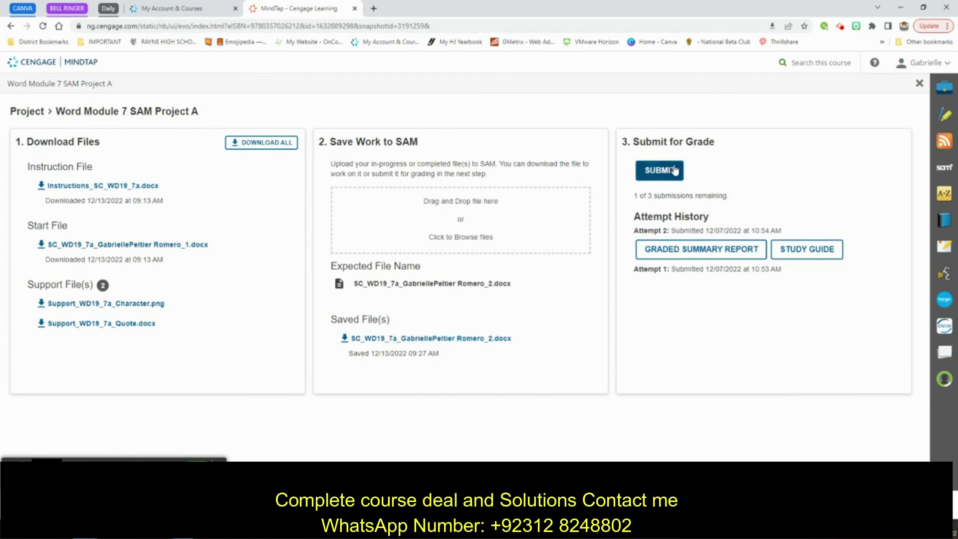
click(654, 170)
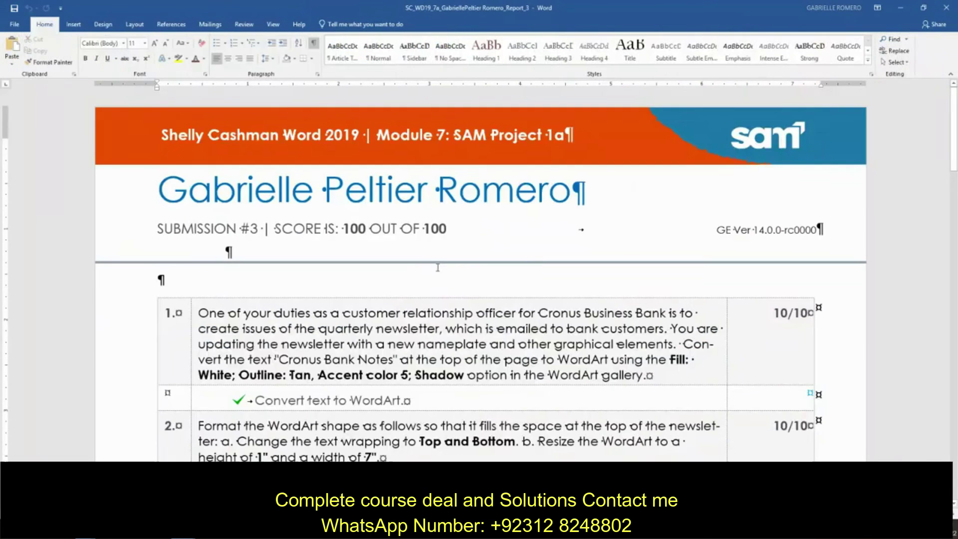
scroll(389, 245, up, 3)
scroll(390, 245, up, 2)
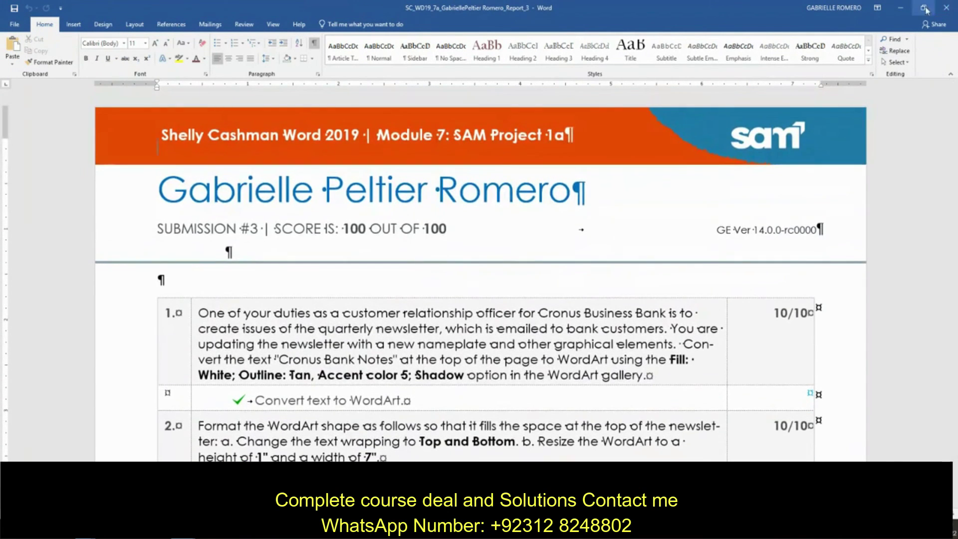
click(899, 9)
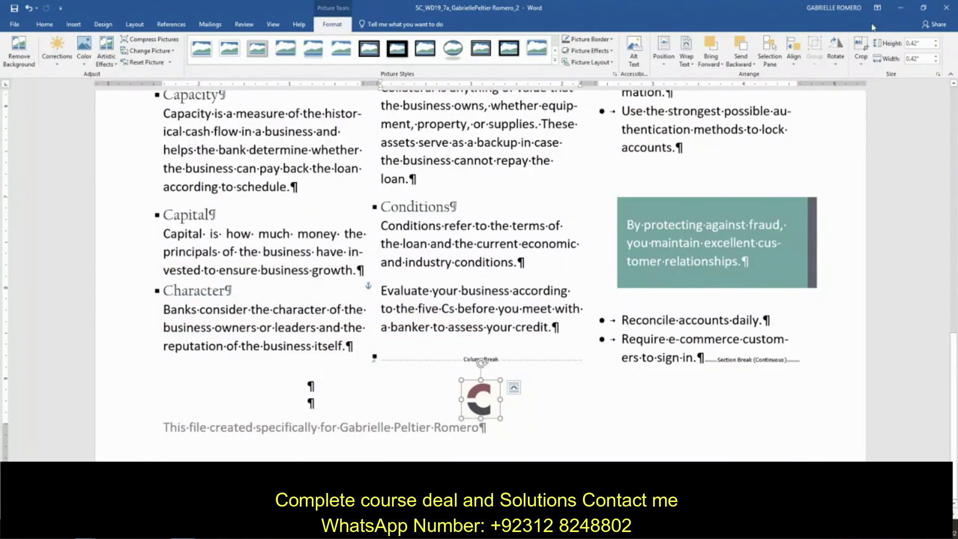
click(900, 7)
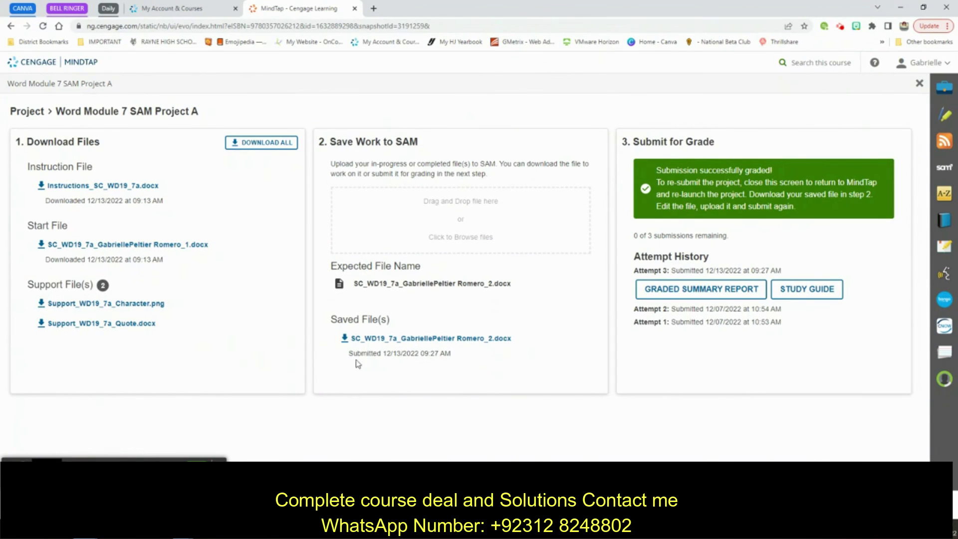